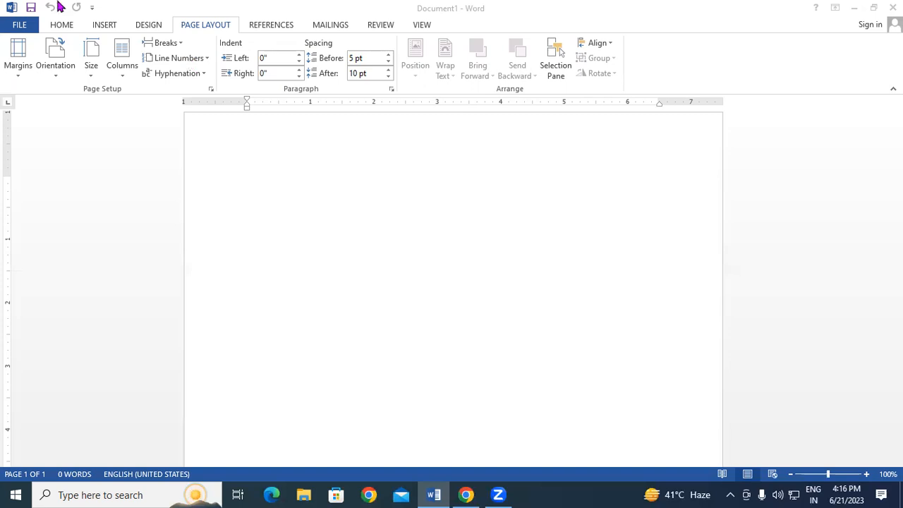
click(62, 26)
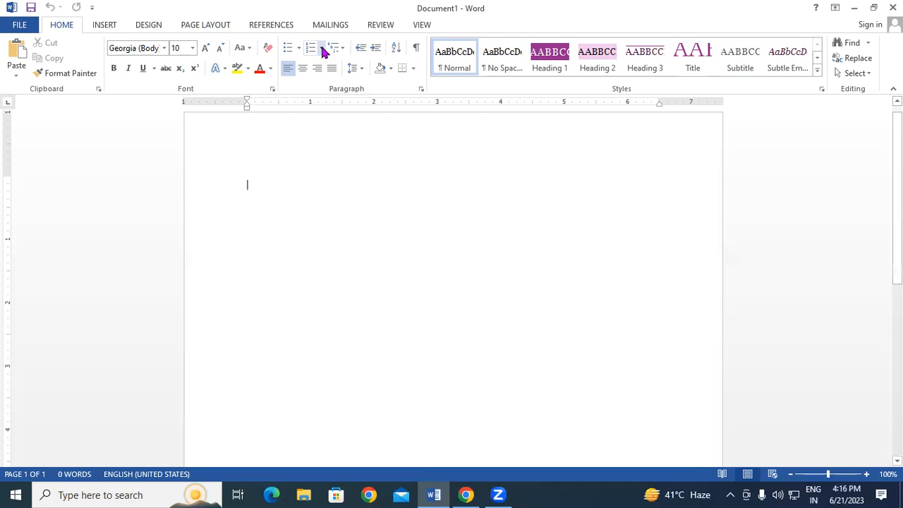
click(321, 48)
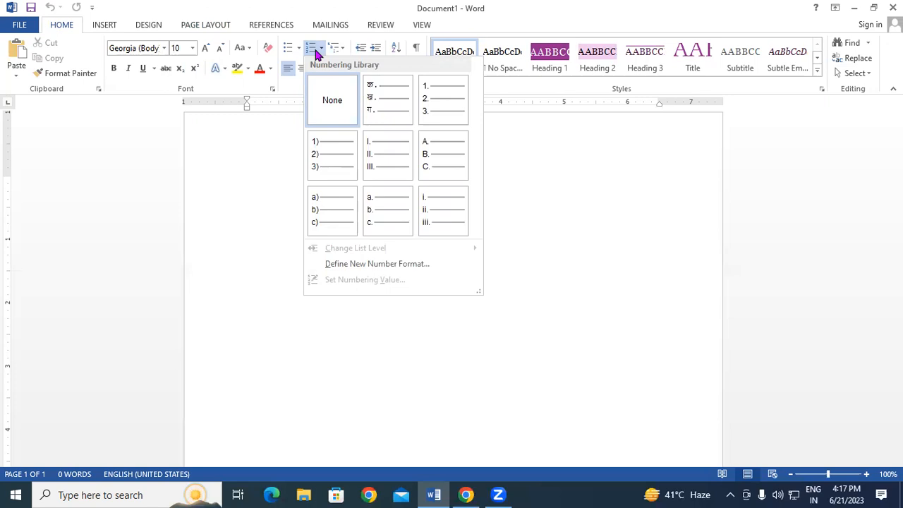
click(214, 187)
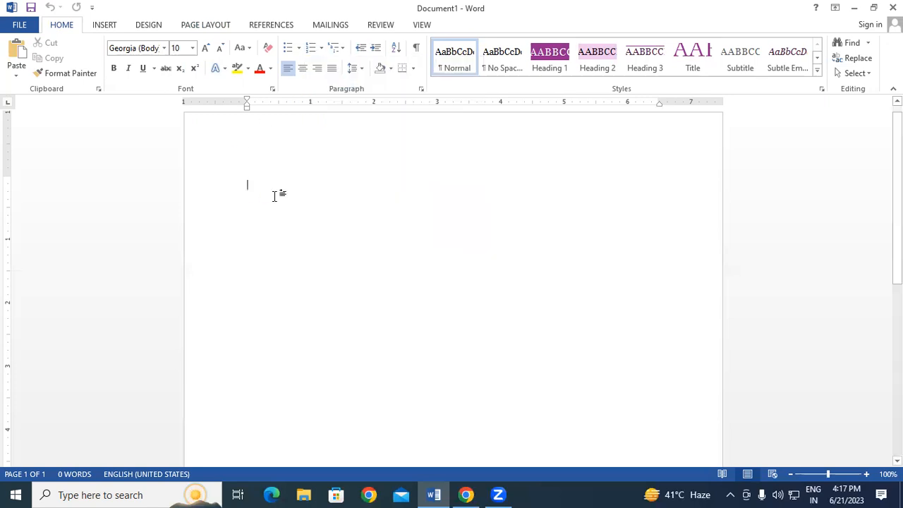
Step: Fill the blank document with 50 paragraphs of sample text using =rand(50)
text(=)
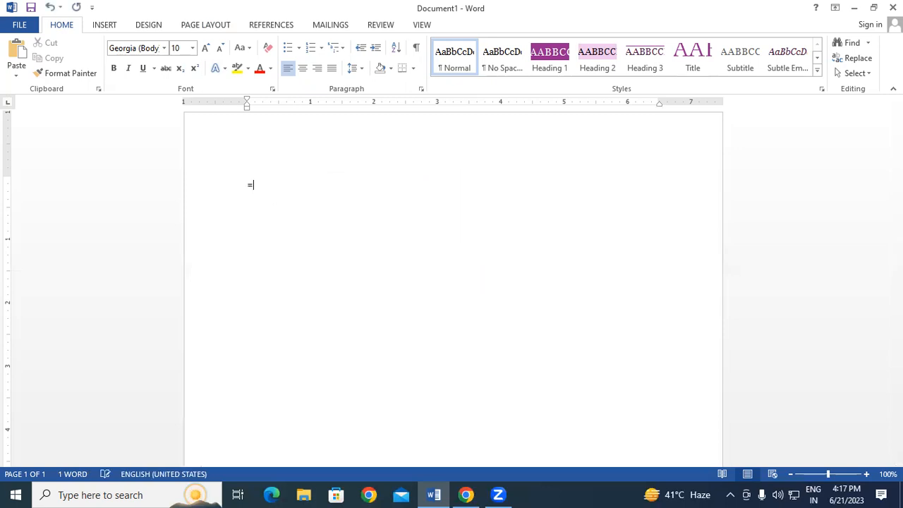
text(ram)
key(BackSpace)
text(nd(50))
key(Return)
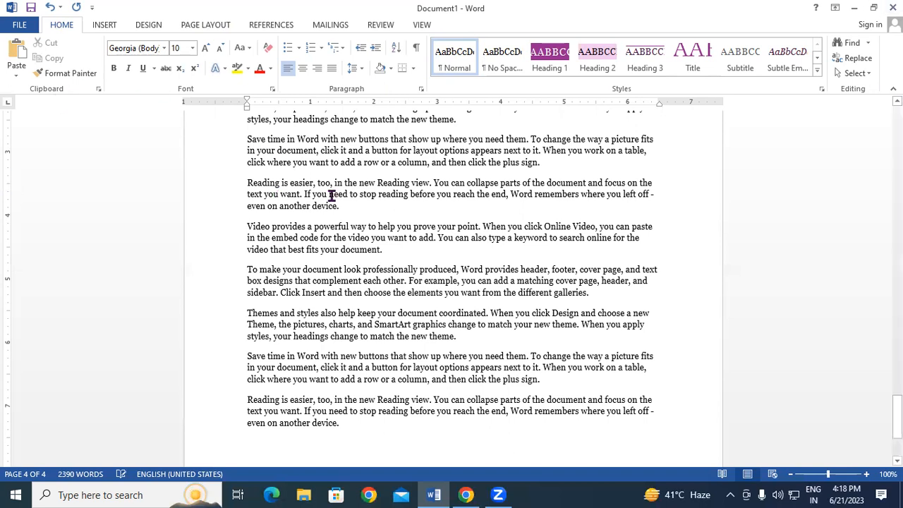
Step: Apply the 1. 2. 3. numbered list format to all paragraphs in the document
scroll(317, 196, up, 2)
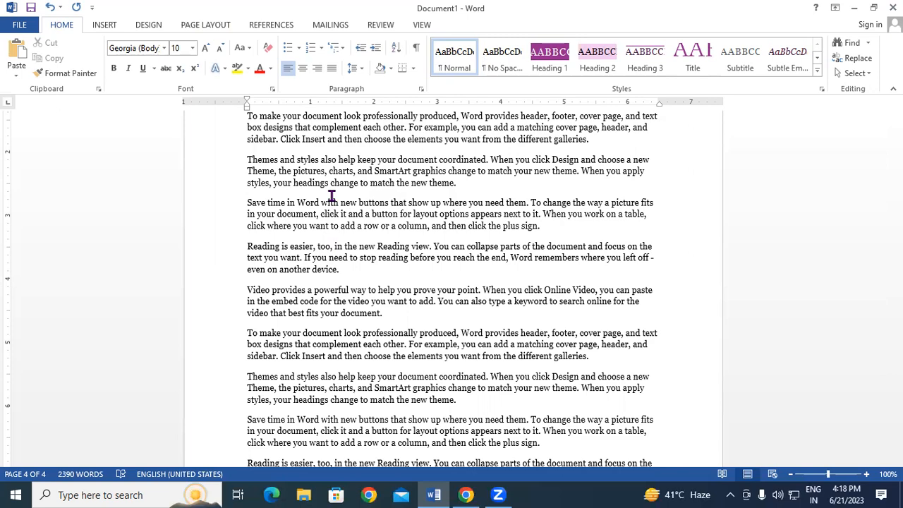
scroll(331, 194, up, 12)
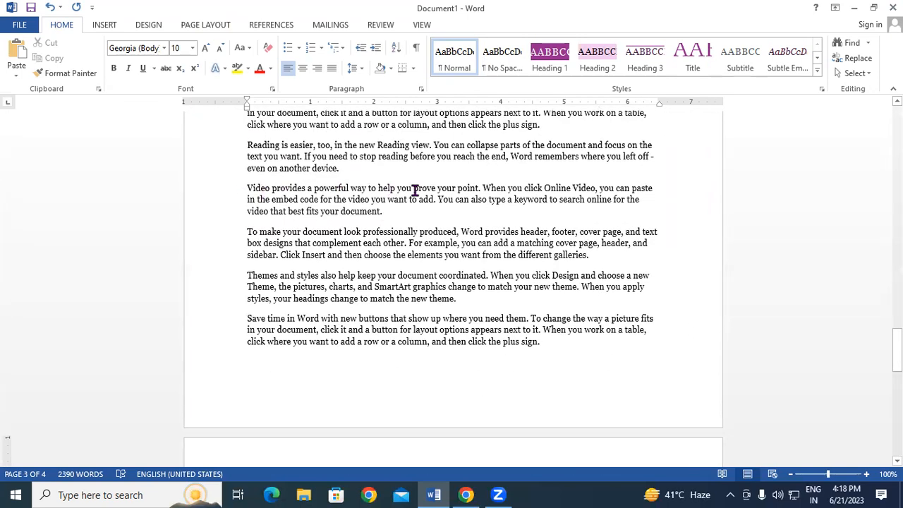
key(ctrl+a)
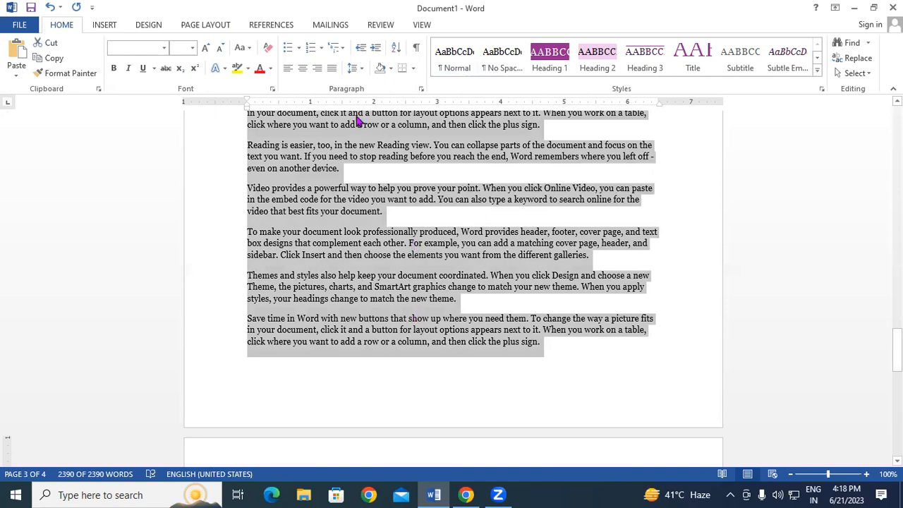
click(322, 46)
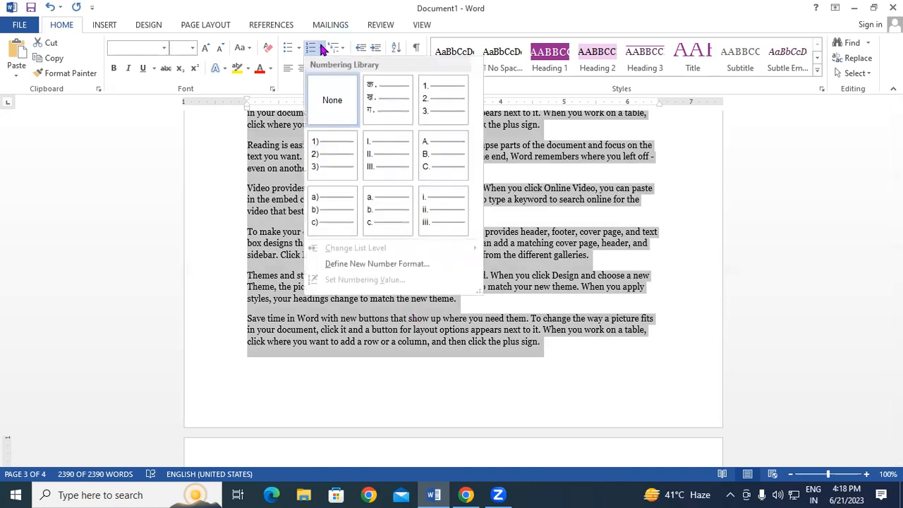
click(437, 103)
scroll(498, 329, up, 9)
click(498, 329)
scroll(498, 326, up, 17)
scroll(498, 323, up, 18)
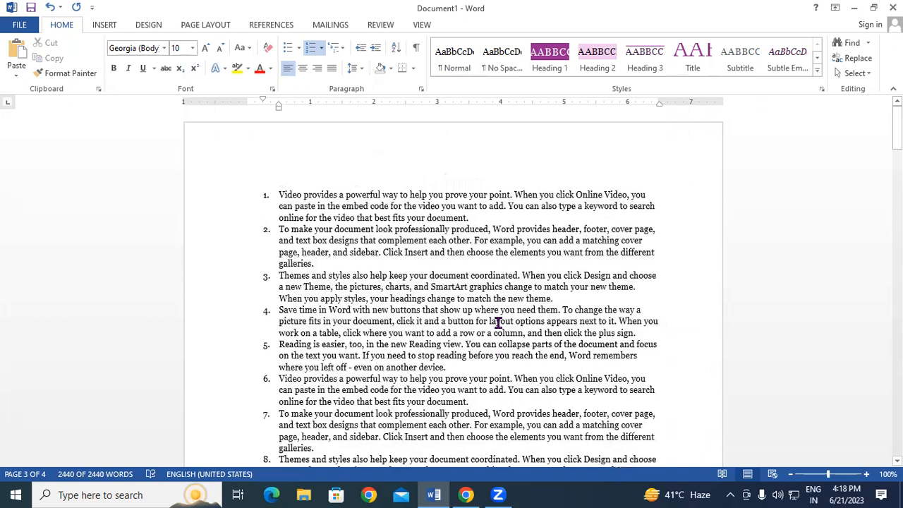
Step: Split the first numbered paragraph after "prove your point." so that "When you click Online Video" starts its own list item
click(515, 221)
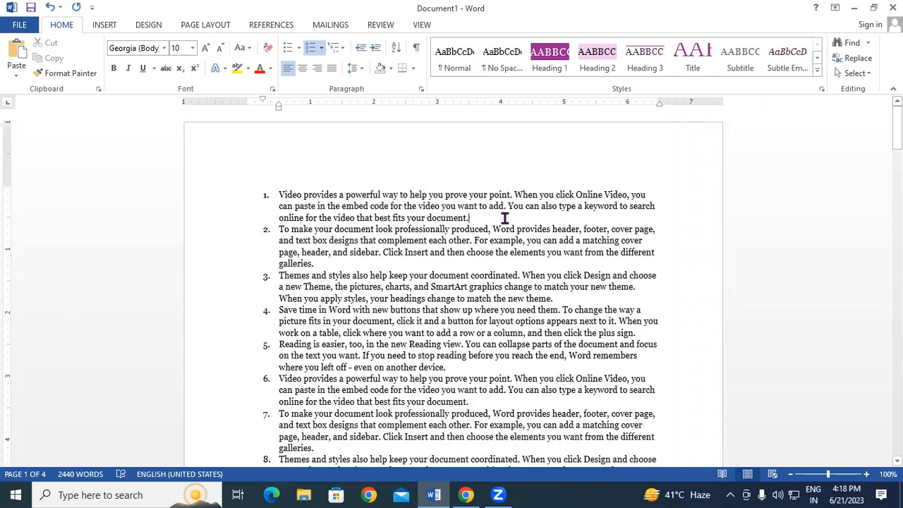
click(278, 195)
key(Return)
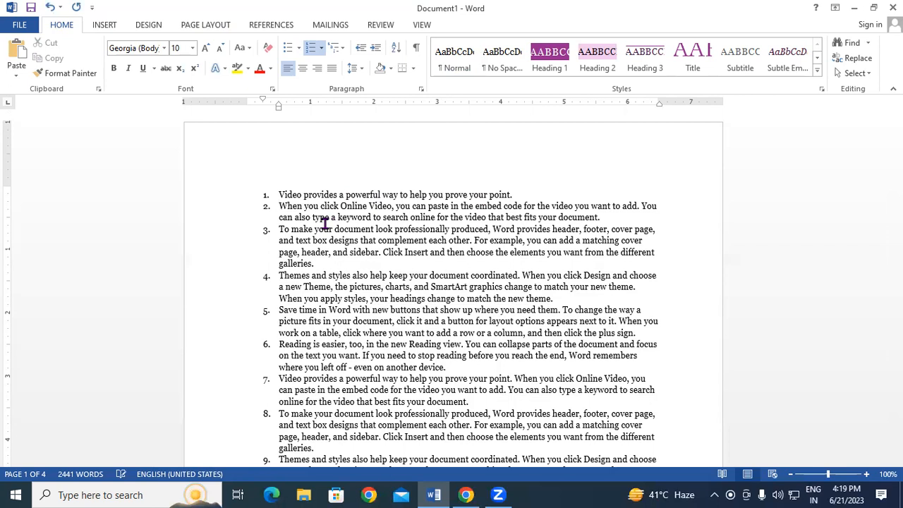
Step: Undo the paragraph split and the list numbering, then deselect the text
key(BackSpace)
key(ctrl+a)
key(ctrl+q)
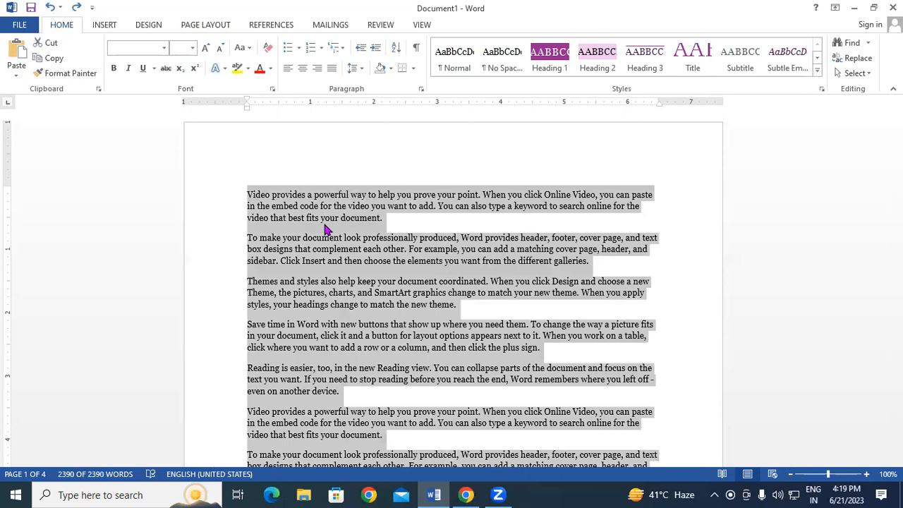
click(386, 220)
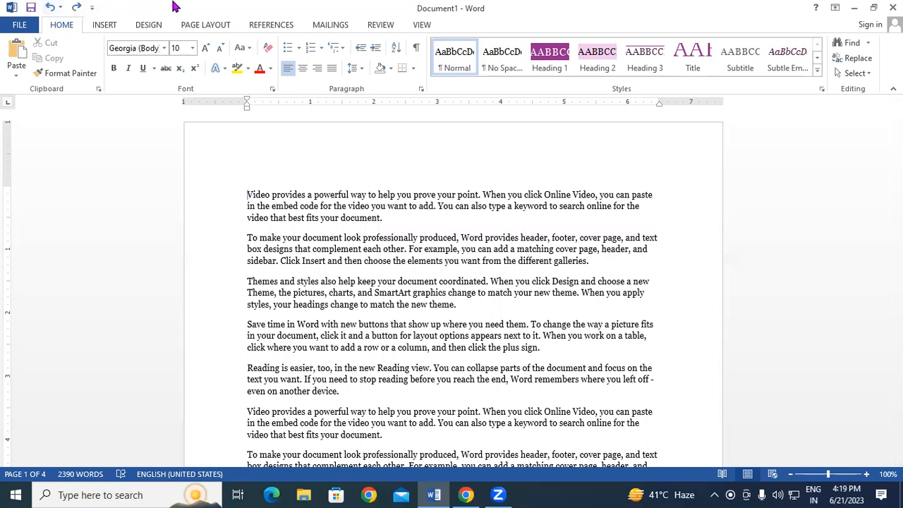
Step: Turn on Continuous line numbering and check it through to the last page
click(206, 26)
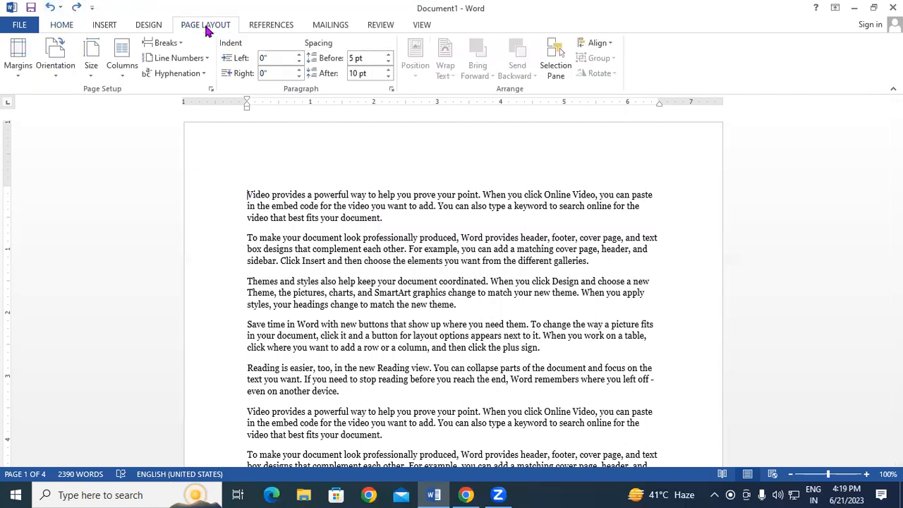
click(187, 59)
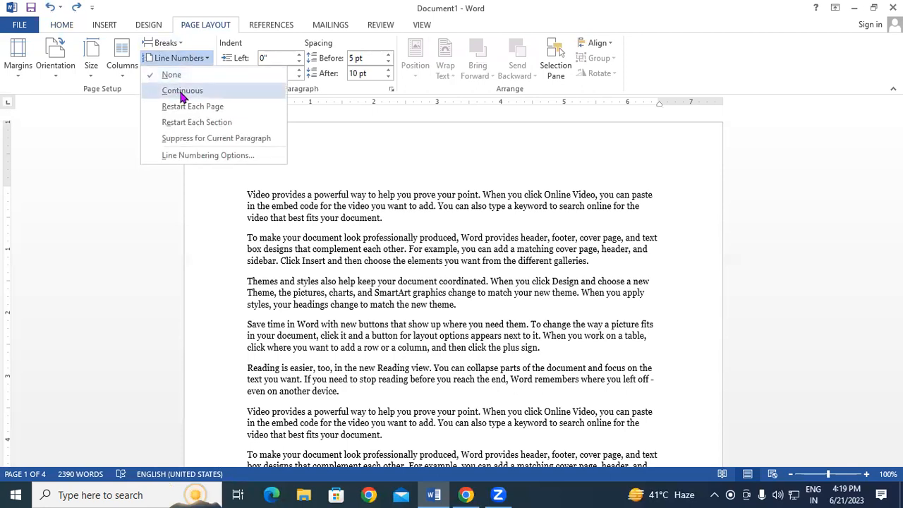
click(192, 91)
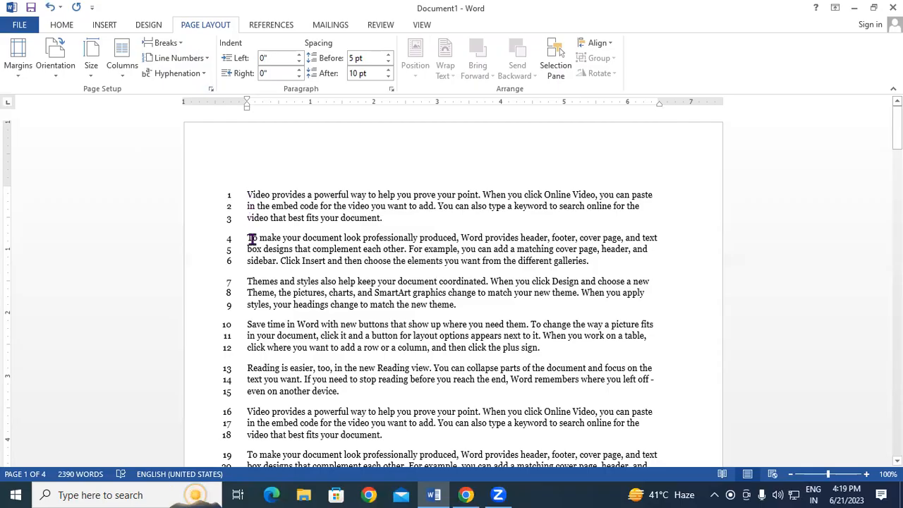
drag(897, 134, 871, 452)
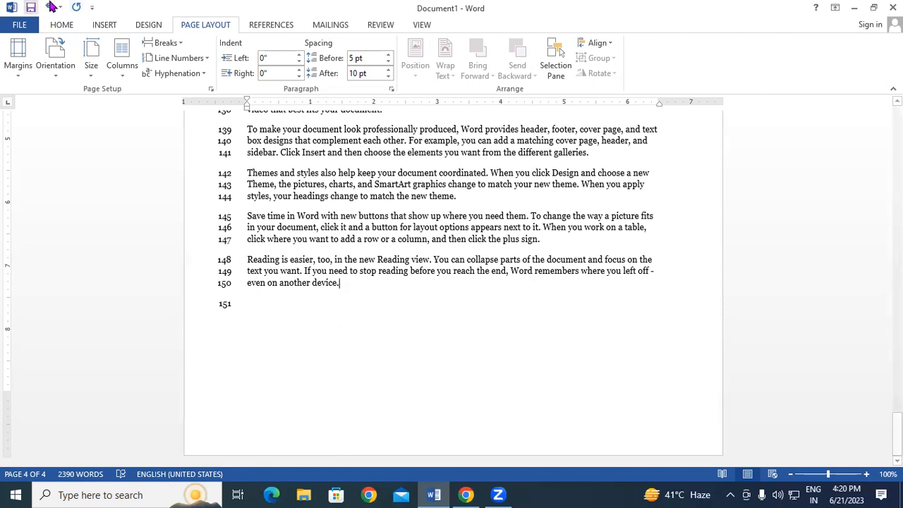
Step: Change the line numbering to Restart Each Page and check the numbers on every page
click(194, 62)
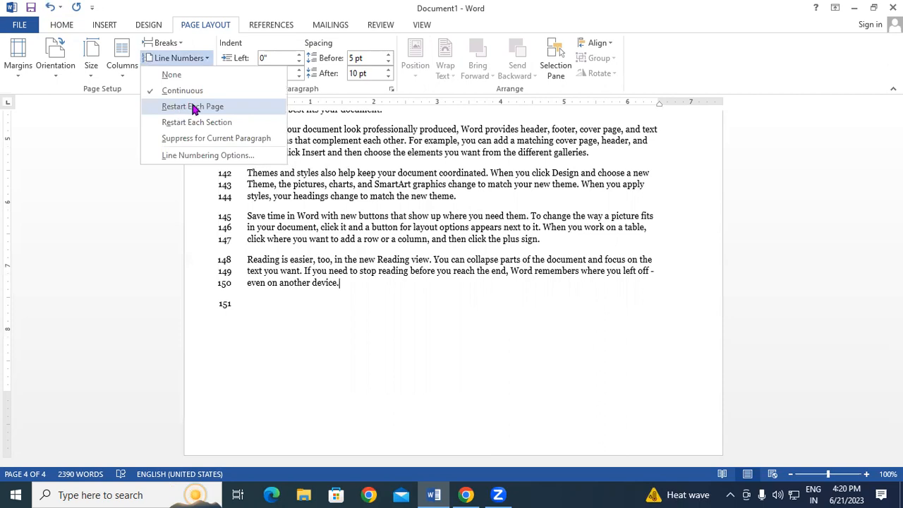
click(194, 108)
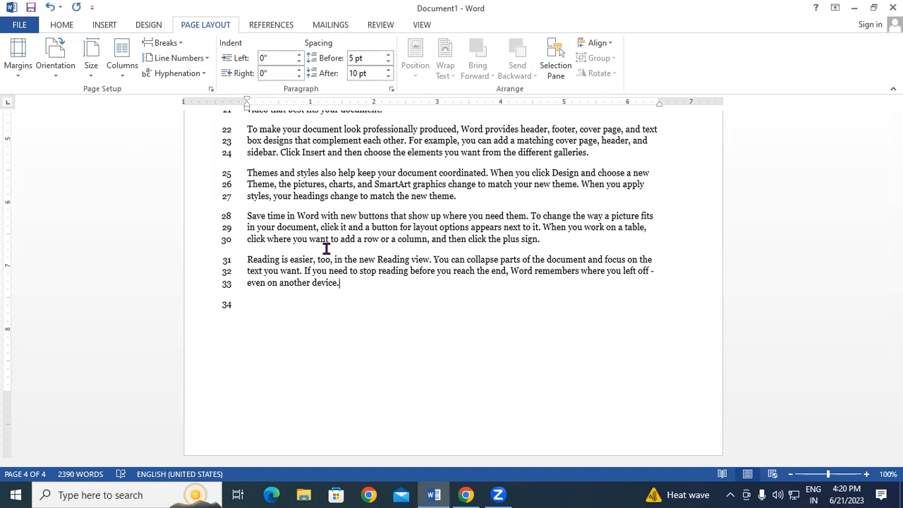
key(ctrl+v)
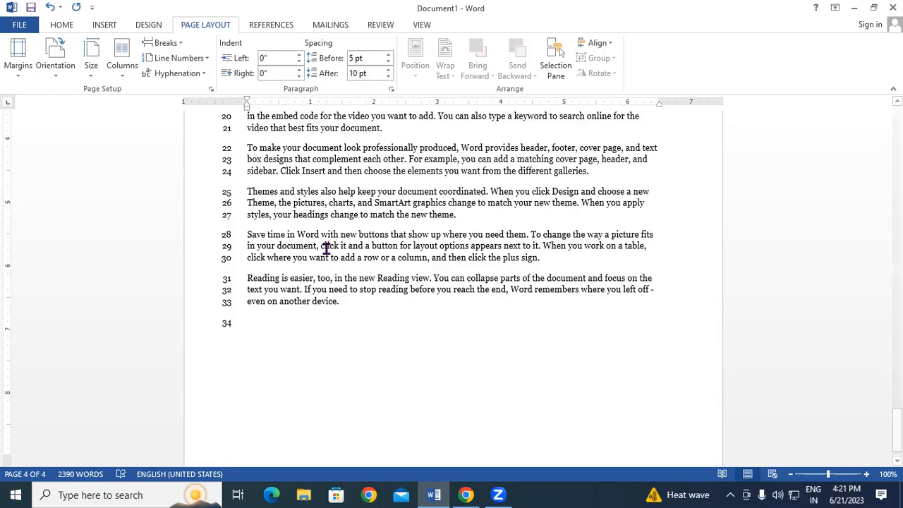
scroll(326, 249, up, 20)
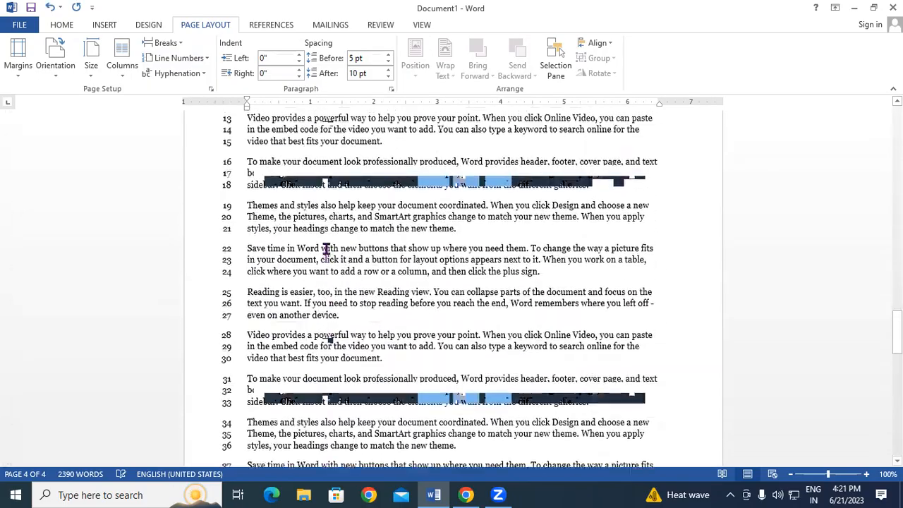
scroll(326, 249, up, 20)
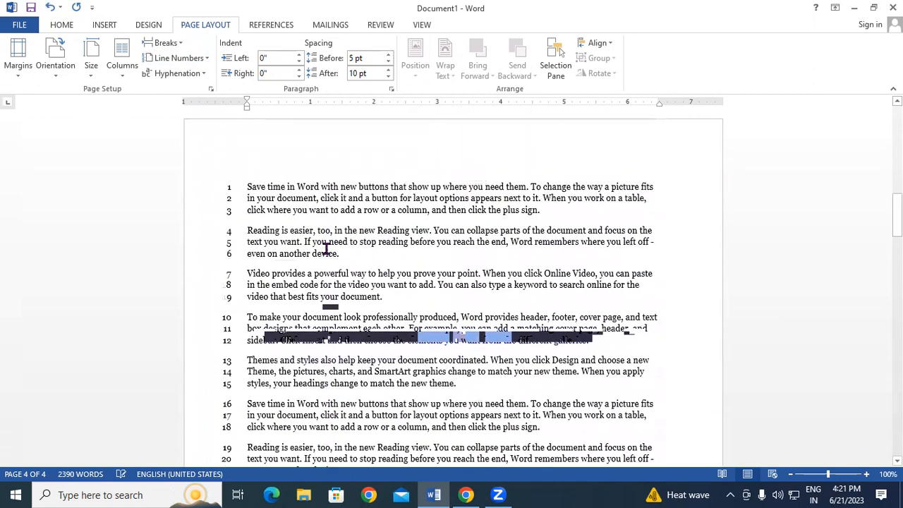
scroll(326, 249, up, 7)
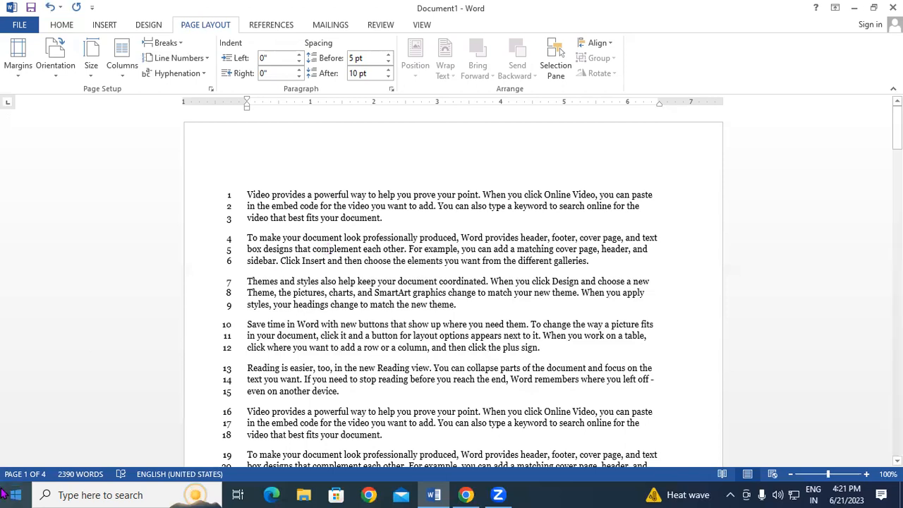
Step: Turn off line numbering by setting it to None
click(196, 61)
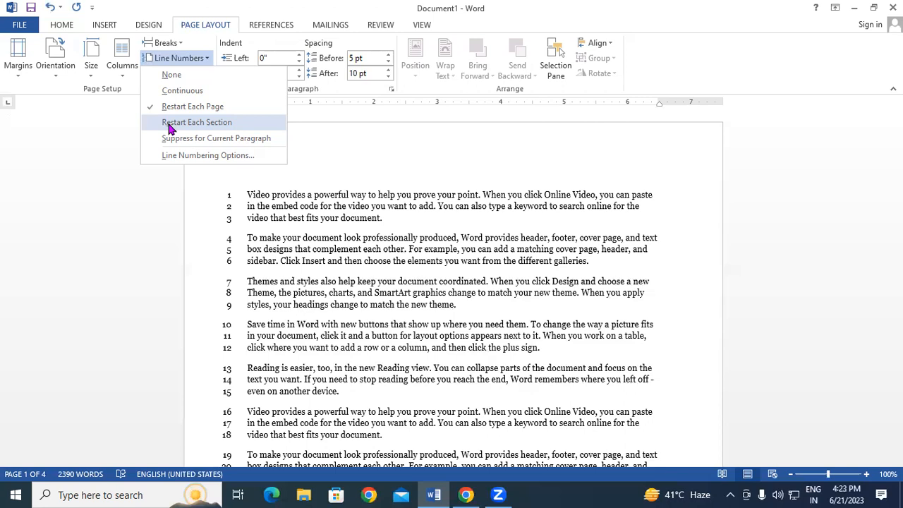
click(177, 77)
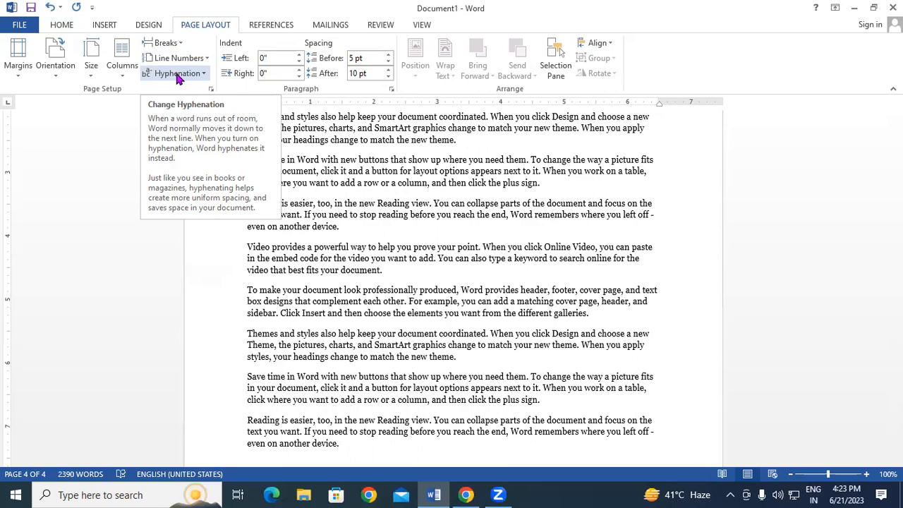
scroll(746, 339, up, 20)
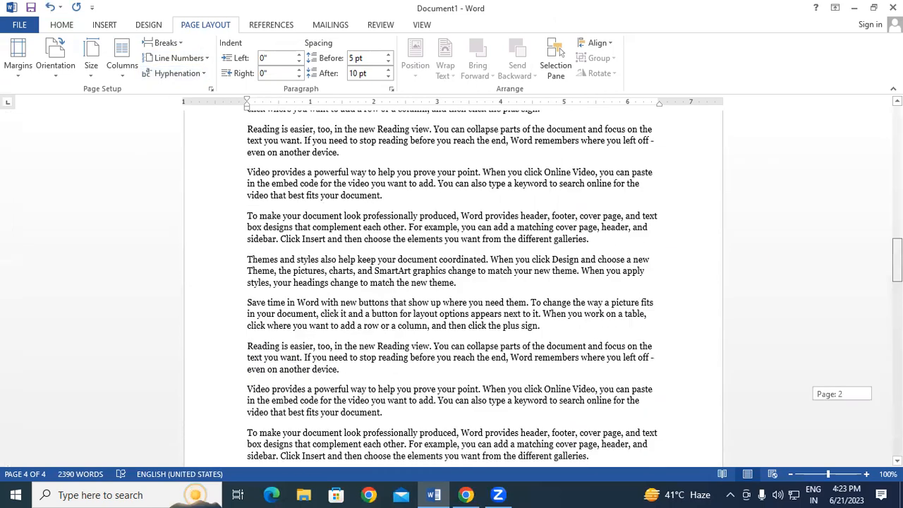
Step: Insert a Next Page section break after the last paragraph on page 2
scroll(805, 135, up, 3)
scroll(283, 141, up, 6)
scroll(511, 206, down, 15)
scroll(510, 208, down, 10)
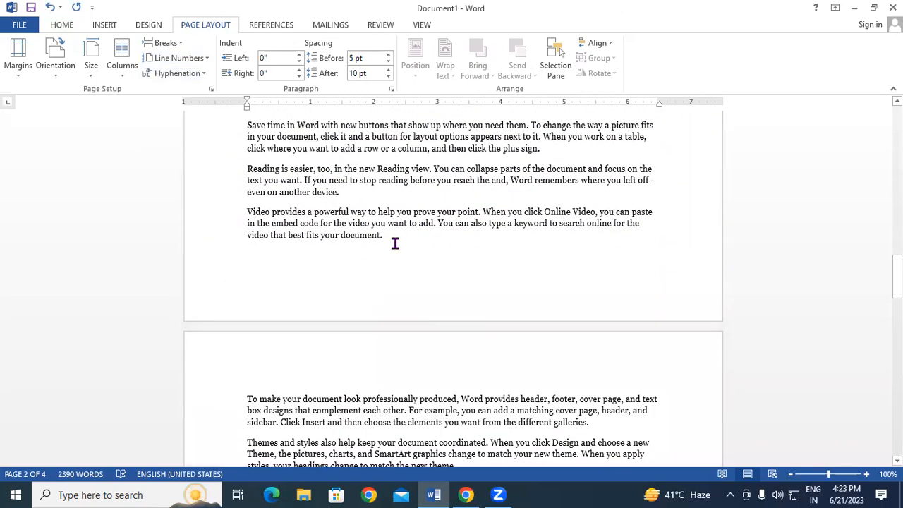
click(396, 243)
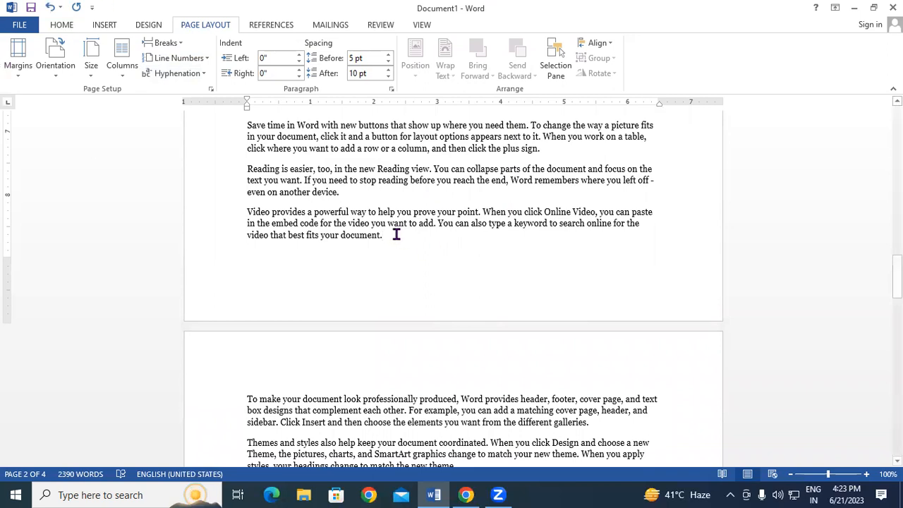
click(174, 43)
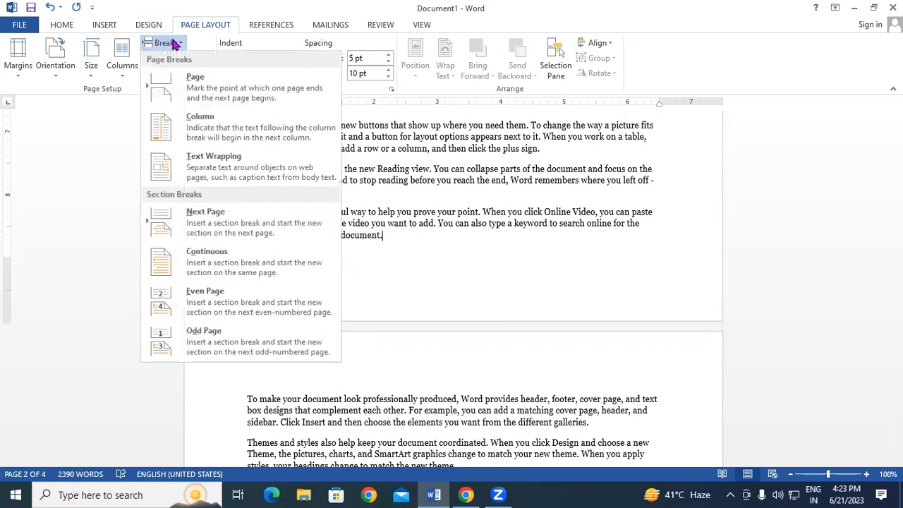
click(254, 225)
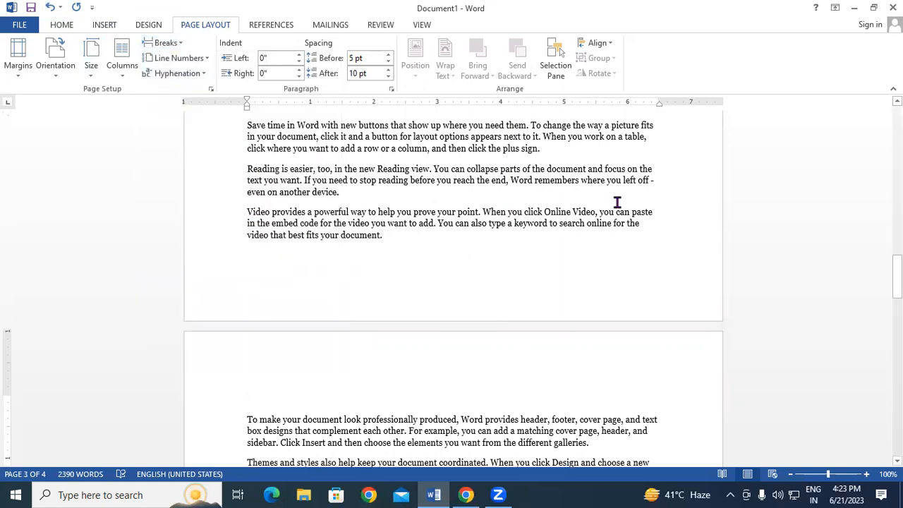
Step: Set line numbering to Restart Each Section, starting from the first paragraph of the document
scroll(395, 218, down, 20)
scroll(395, 218, up, 20)
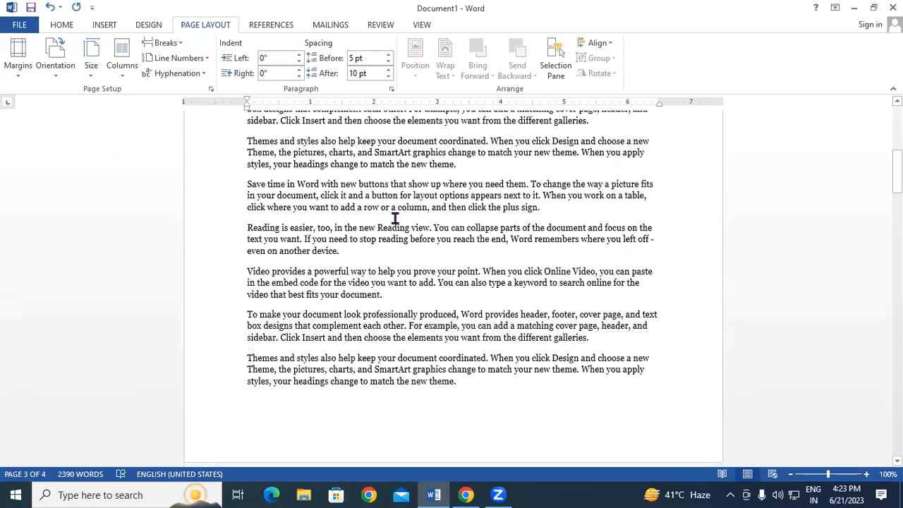
click(248, 197)
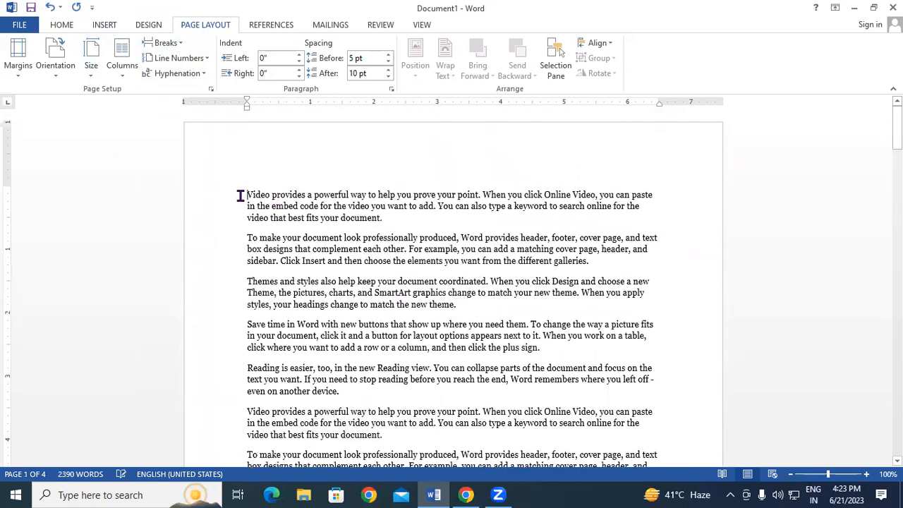
click(195, 64)
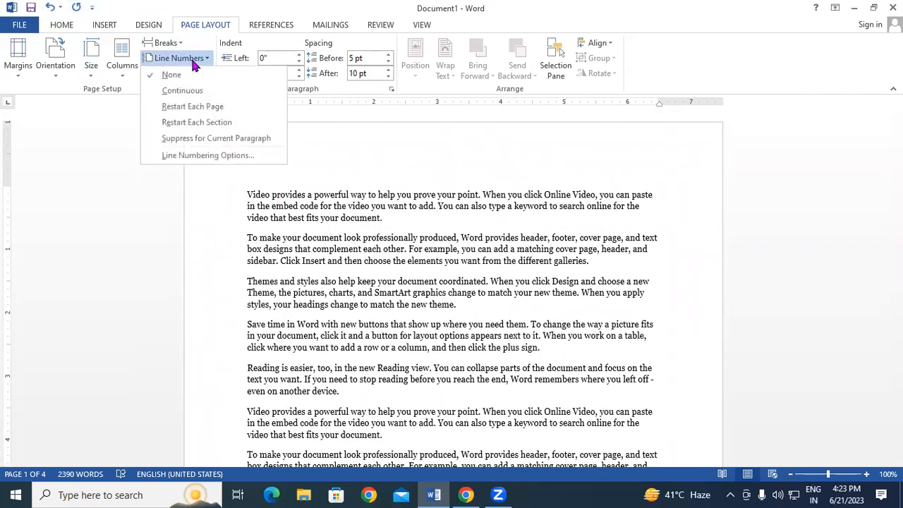
click(200, 125)
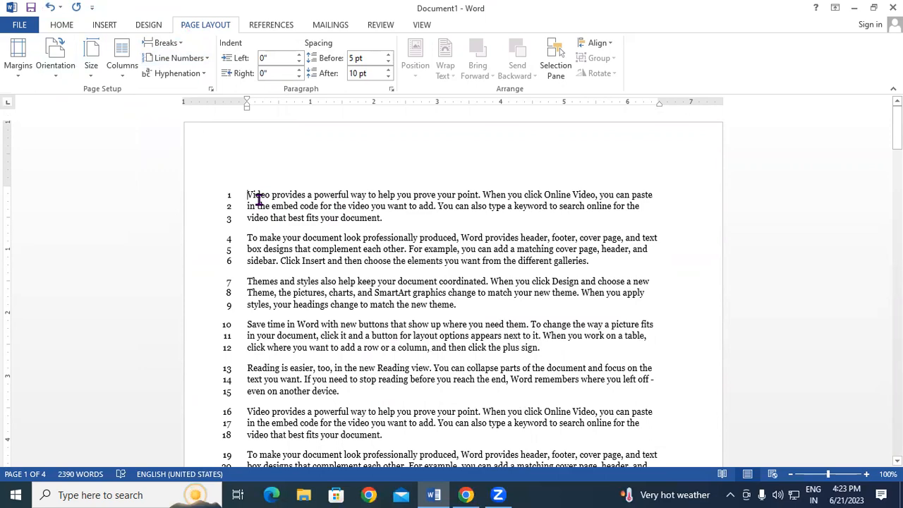
Step: Set line numbering to Restart Each Section for the second section, starting on page 3, and check the numbers throughout the document
scroll(258, 201, down, 12)
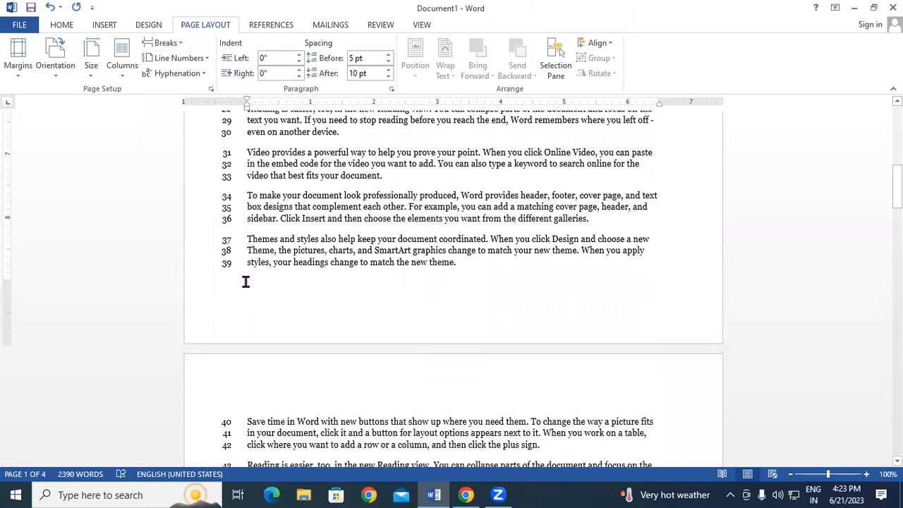
scroll(246, 281, down, 12)
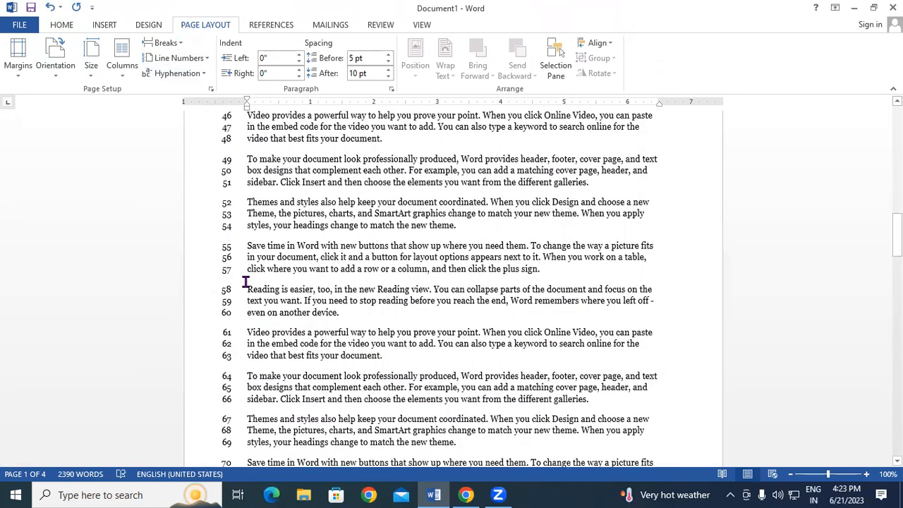
scroll(246, 282, down, 8)
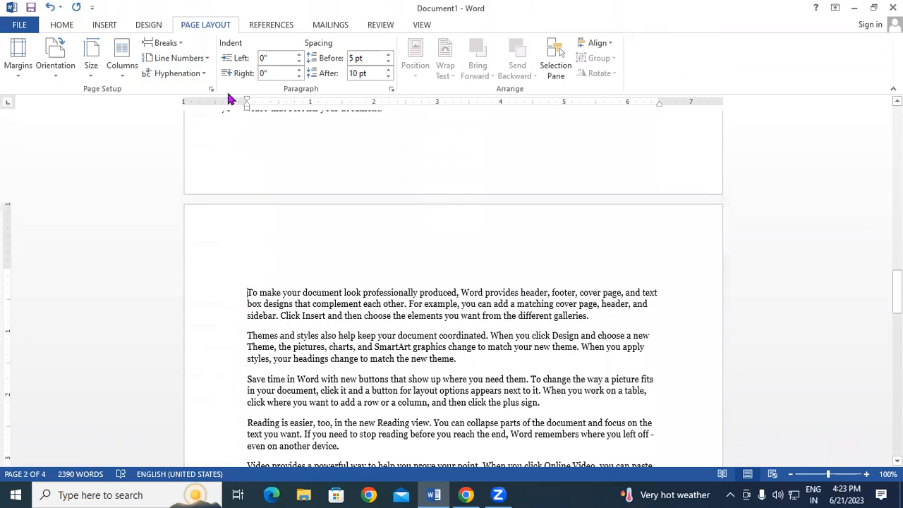
click(190, 59)
click(195, 123)
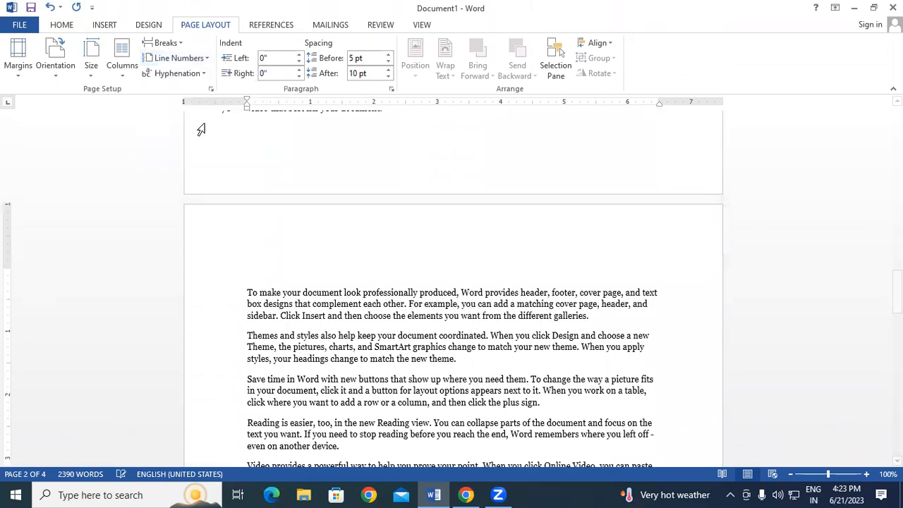
scroll(288, 290, down, 10)
scroll(289, 290, down, 10)
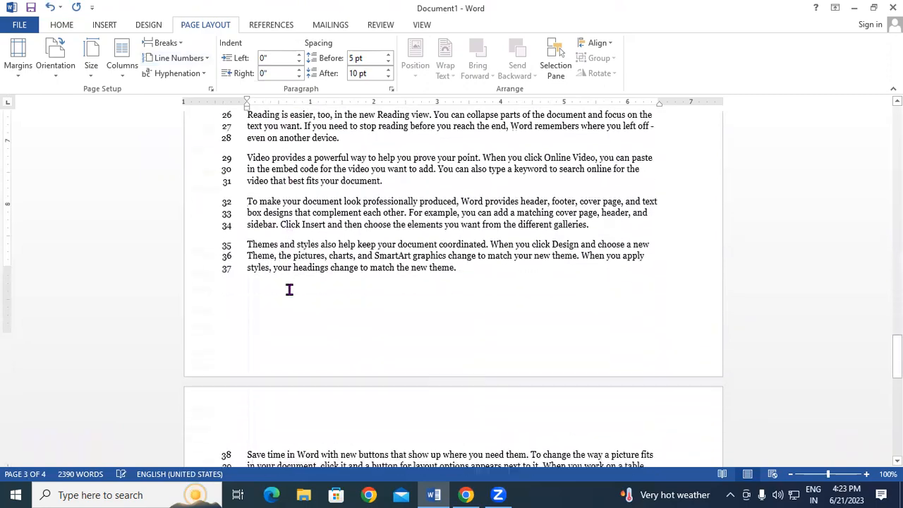
scroll(289, 290, down, 5)
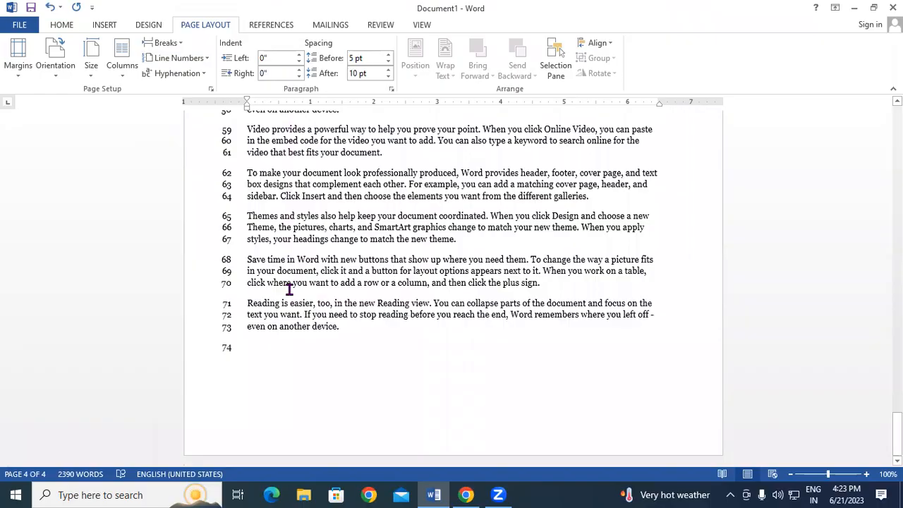
scroll(288, 290, up, 15)
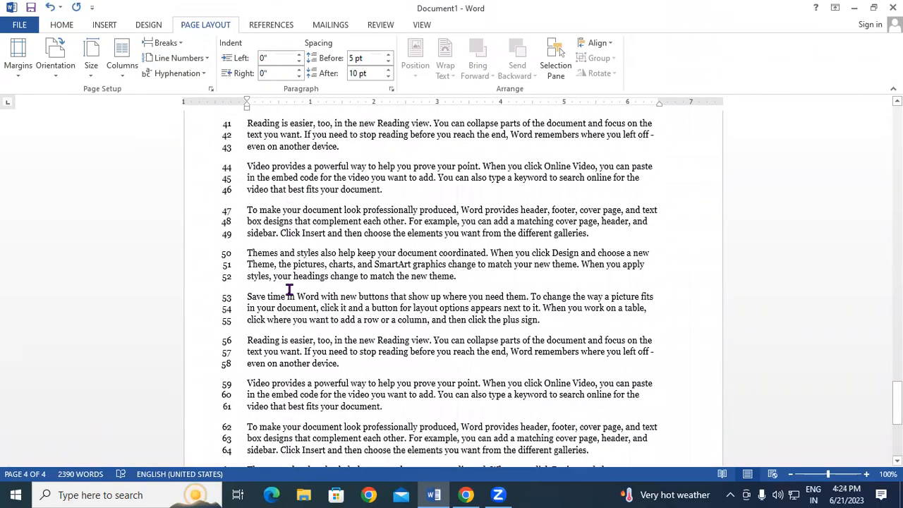
scroll(289, 290, up, 20)
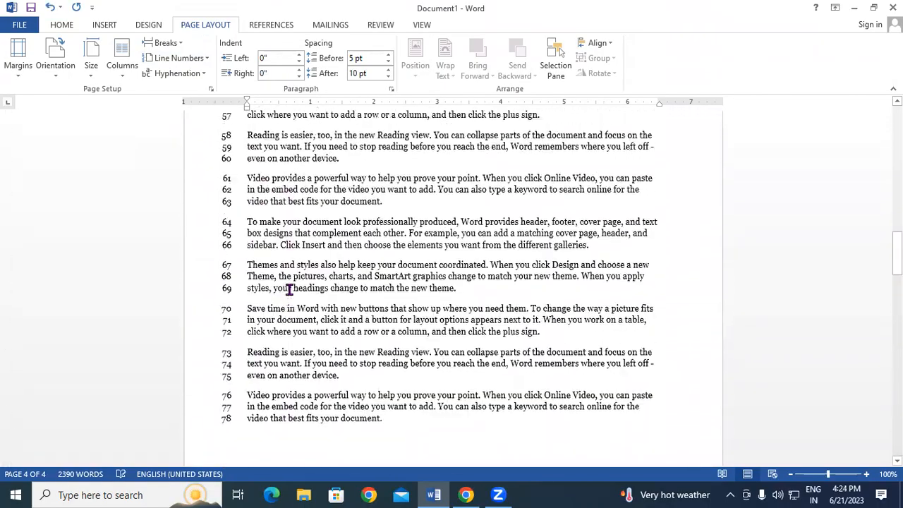
scroll(289, 290, up, 3)
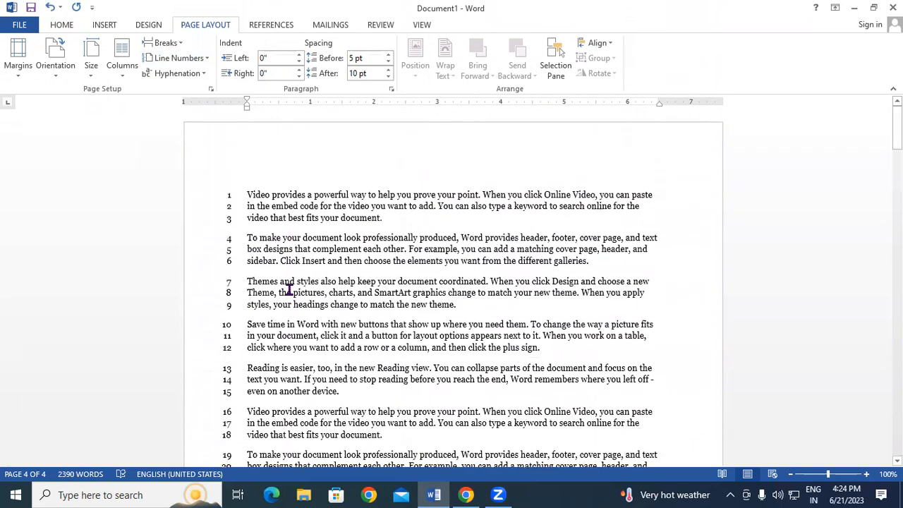
click(242, 197)
click(201, 61)
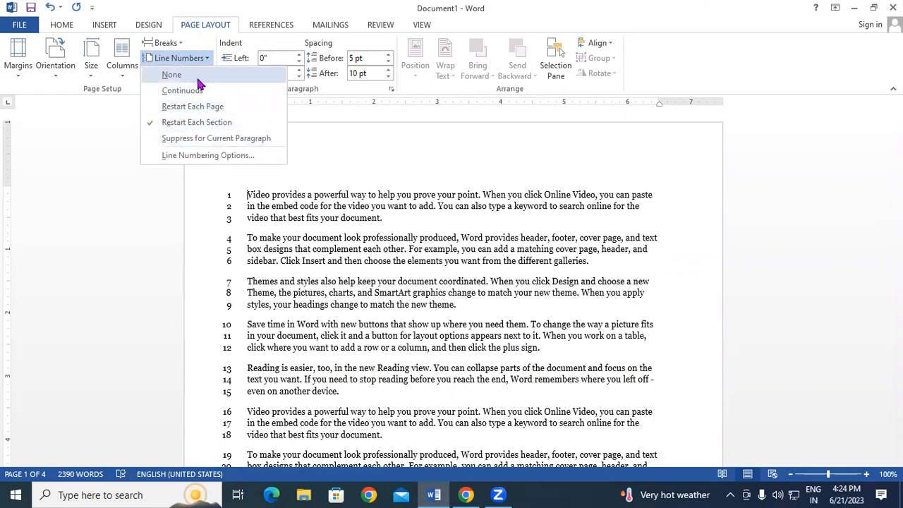
click(376, 277)
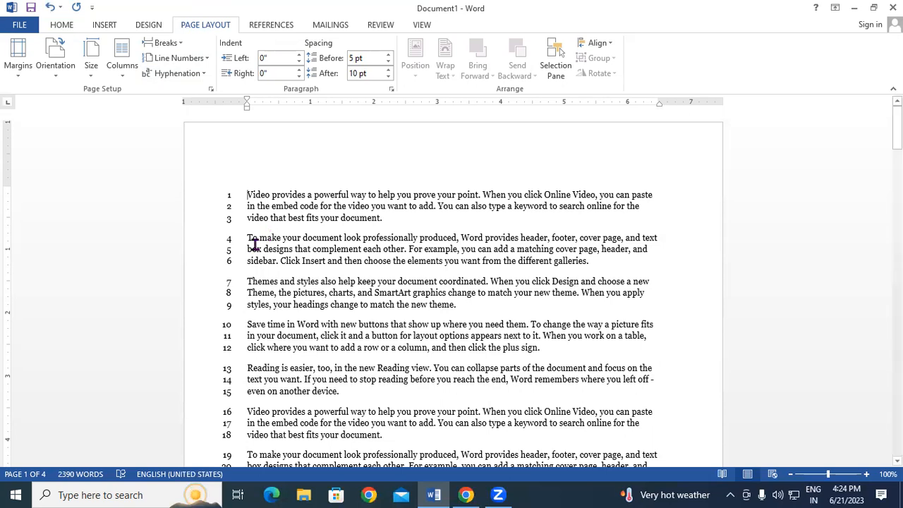
Step: Suppress line numbering for the second paragraph, the one starting "To make your document look professionally produced"
drag(243, 238, 651, 250)
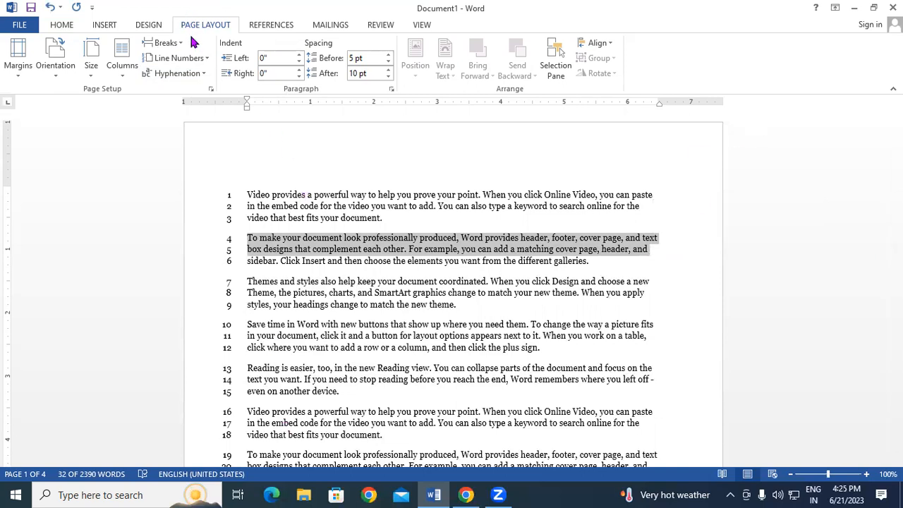
click(192, 59)
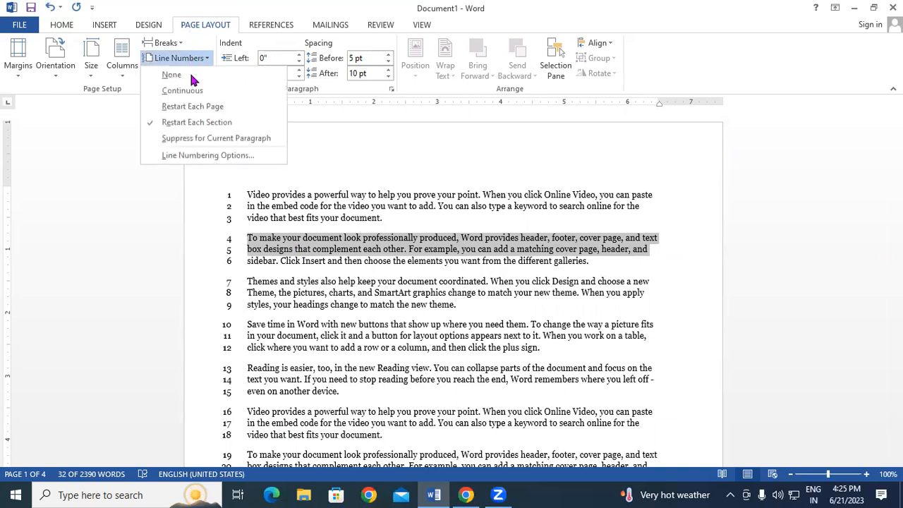
click(228, 141)
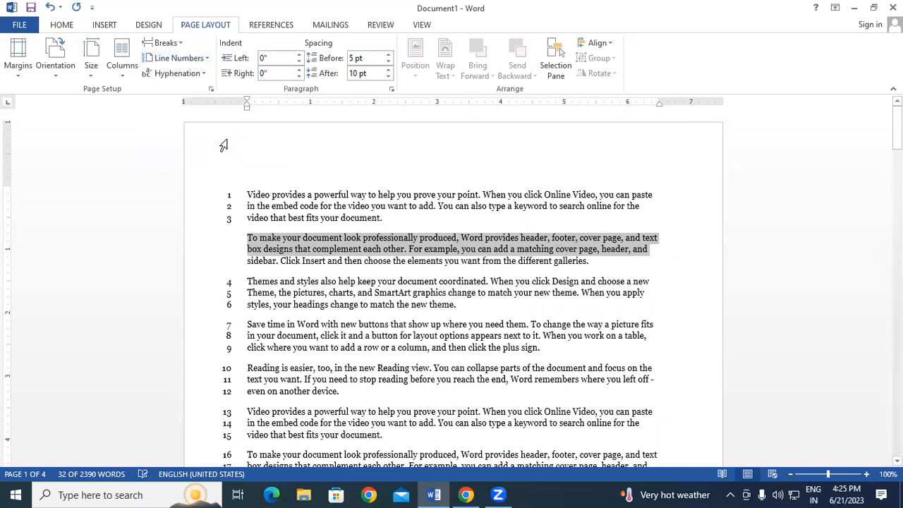
click(371, 311)
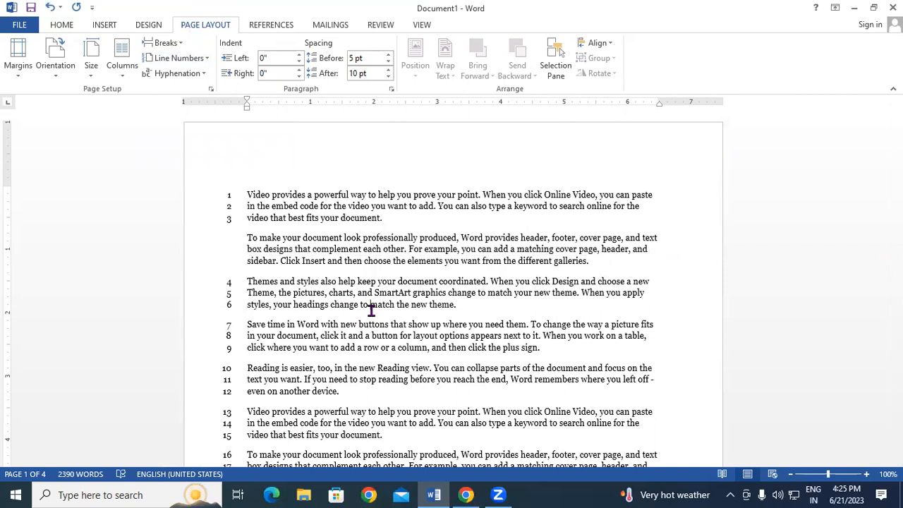
Step: Suppress line numbering for the third paragraph on page 1, starting "Themes and styles also help"
drag(246, 282, 471, 302)
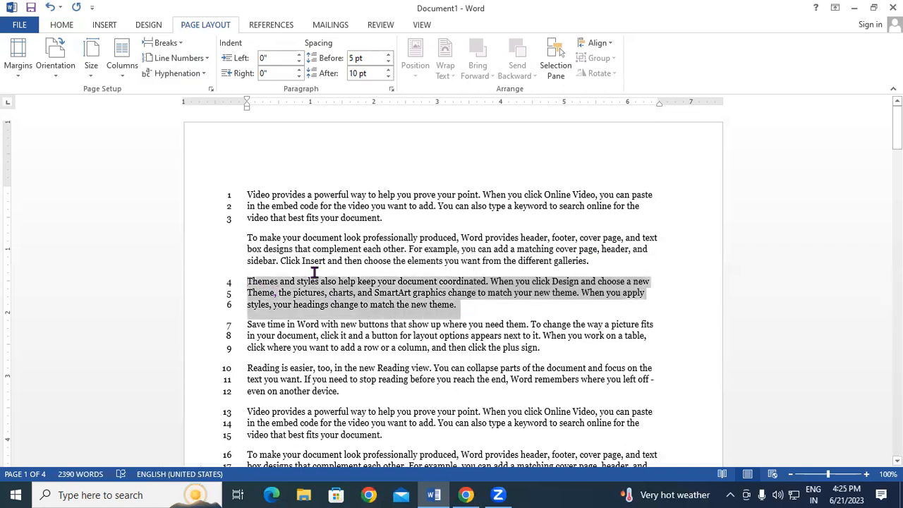
click(173, 58)
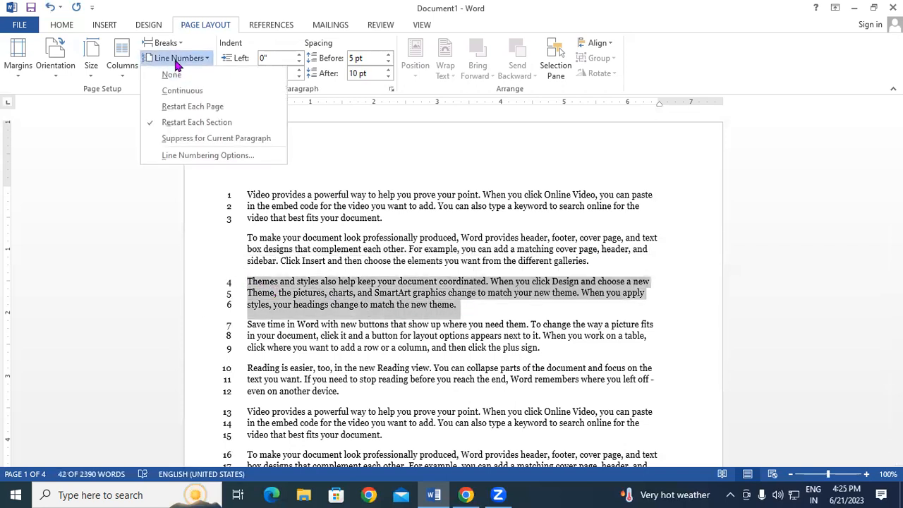
click(249, 145)
click(457, 315)
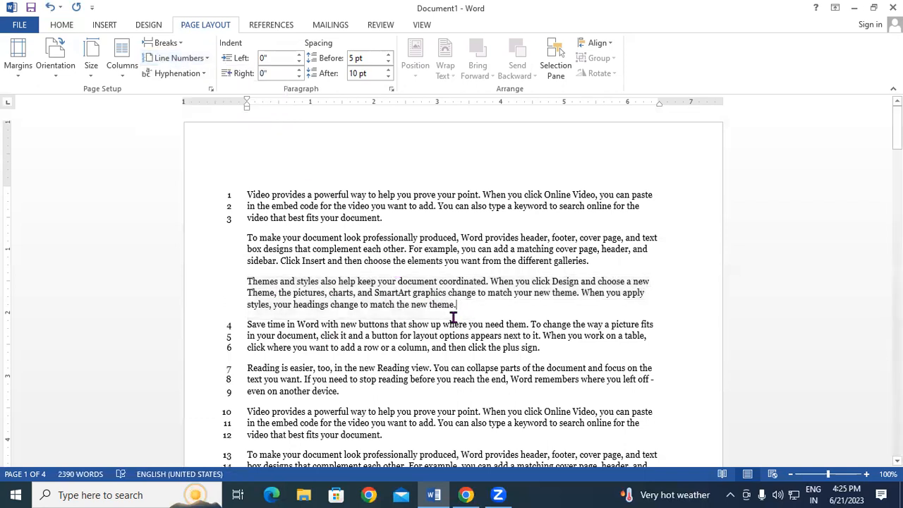
Step: Suppress line numbering for the fourth paragraph on page 1, starting "Save time in Word"
drag(248, 324, 659, 323)
click(187, 57)
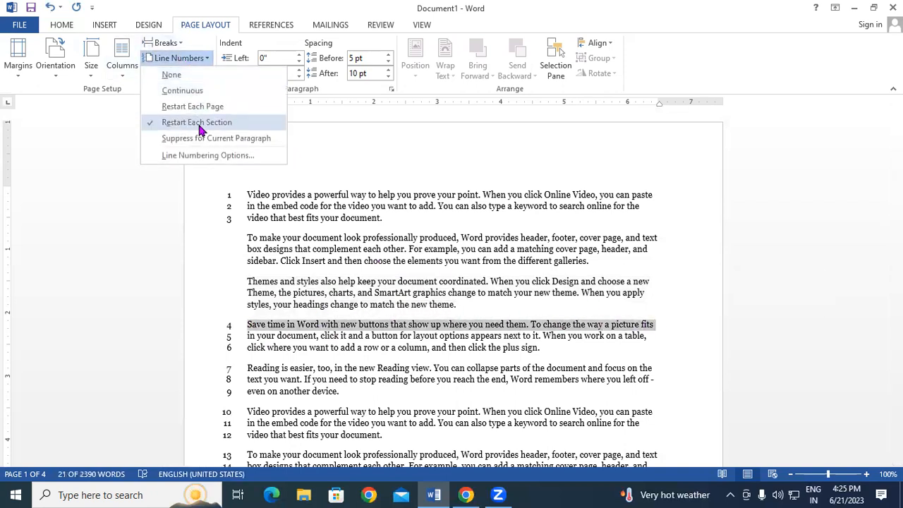
click(206, 138)
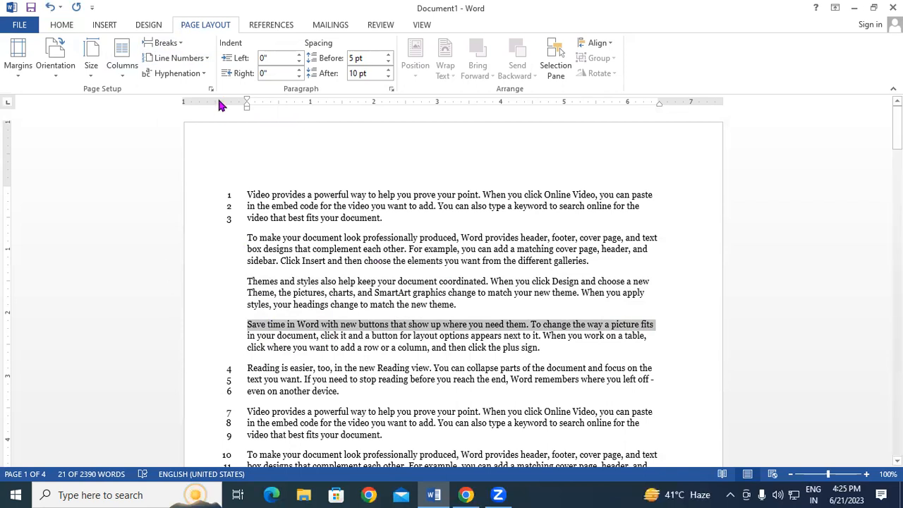
Step: In the line numbering options, make the first section's line numbers start at 10 and run continuously
click(196, 63)
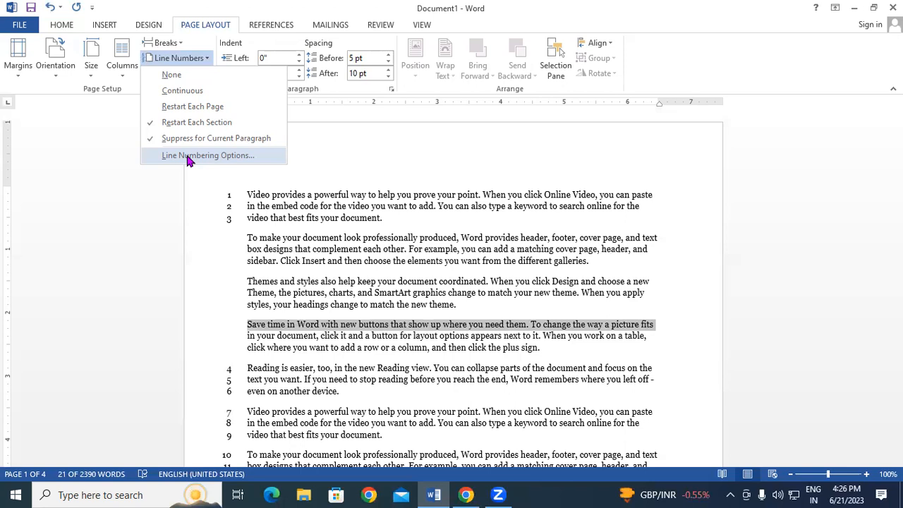
click(190, 161)
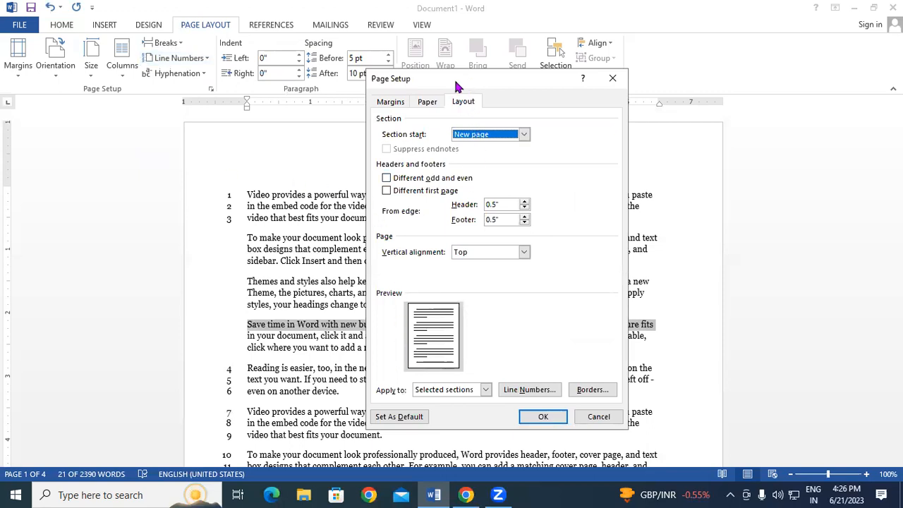
drag(455, 85, 263, 54)
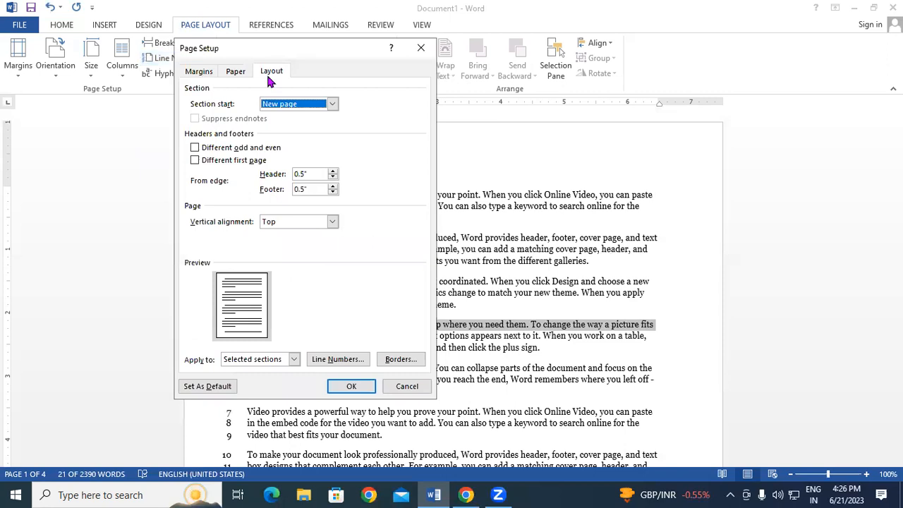
click(321, 361)
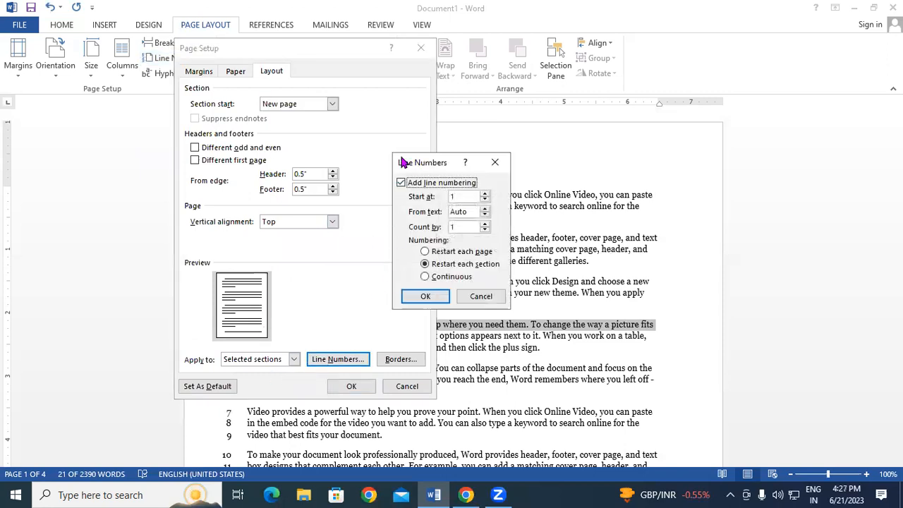
drag(401, 159, 319, 109)
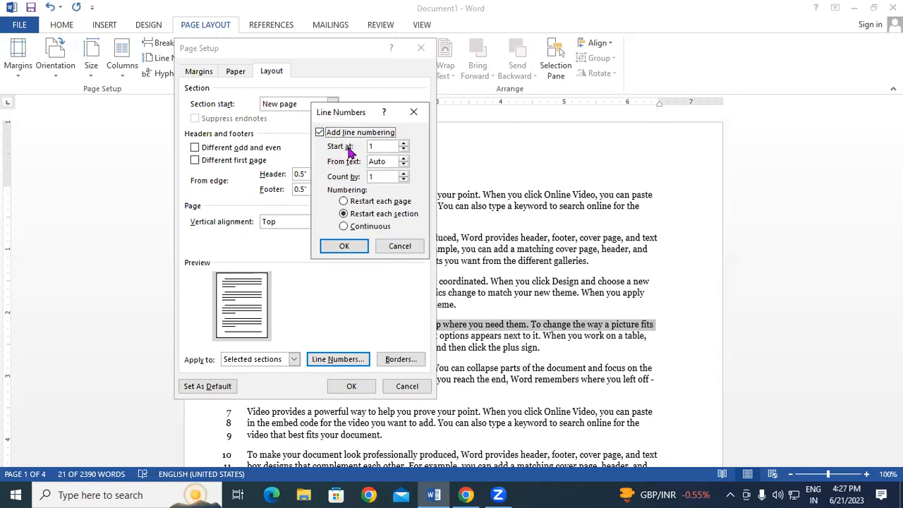
double_click(403, 143)
click(403, 143)
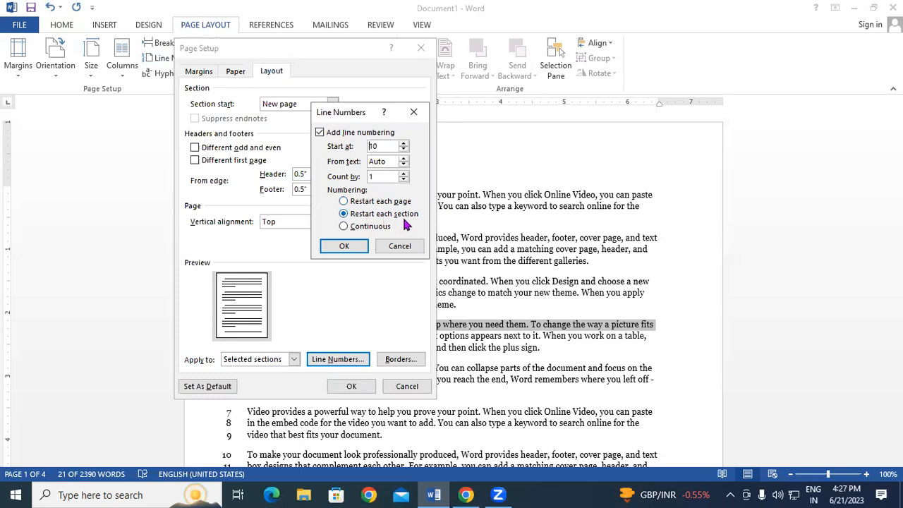
click(364, 234)
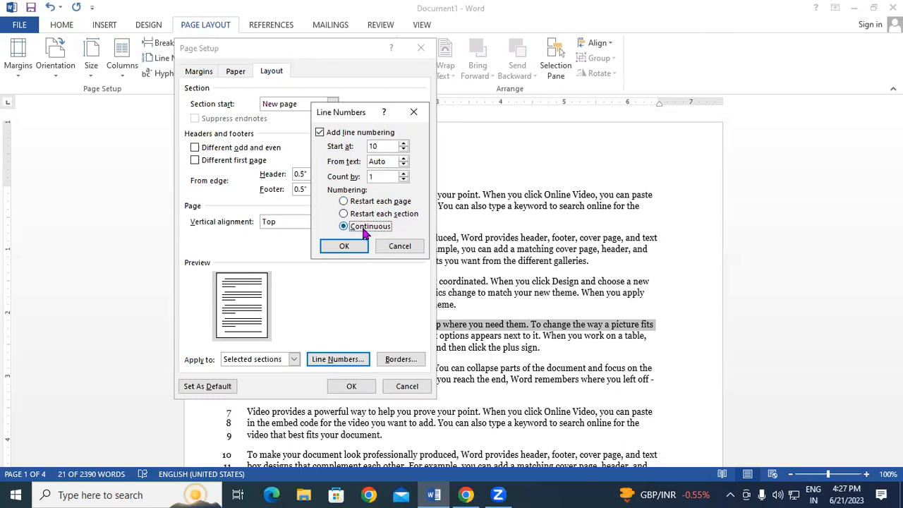
click(344, 245)
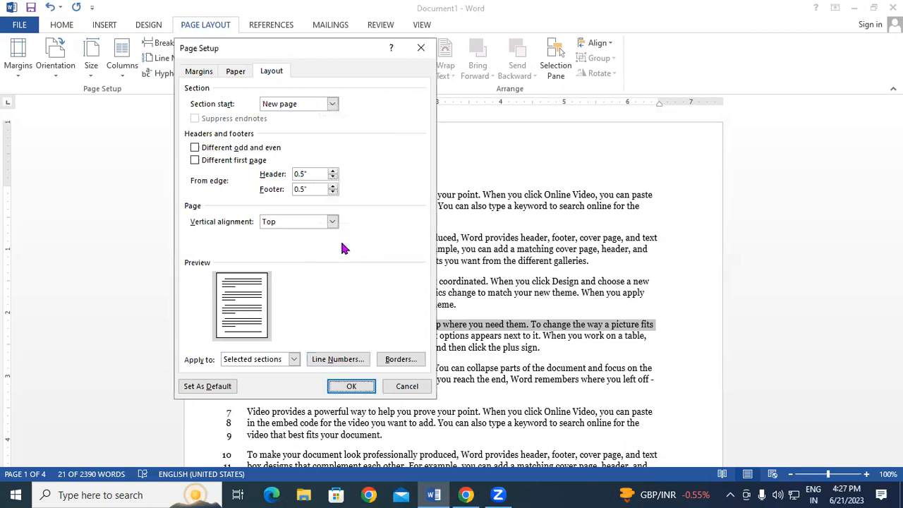
click(352, 385)
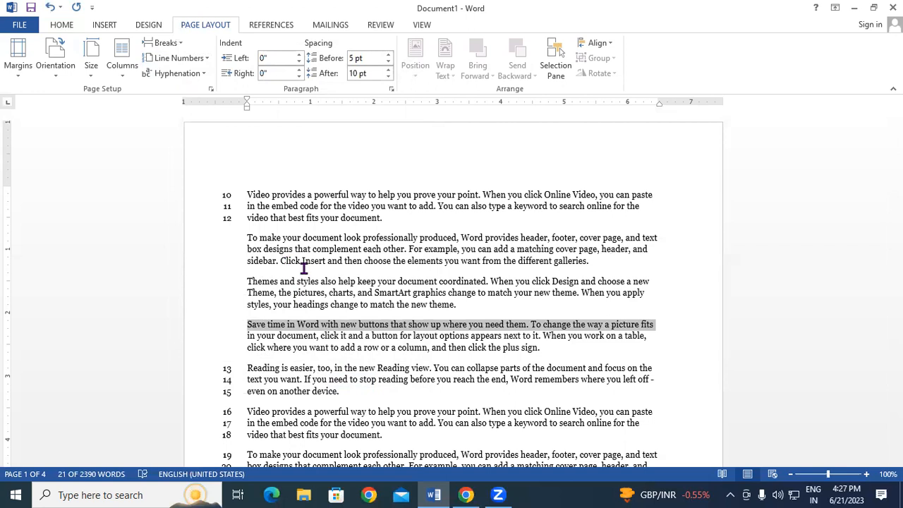
click(484, 302)
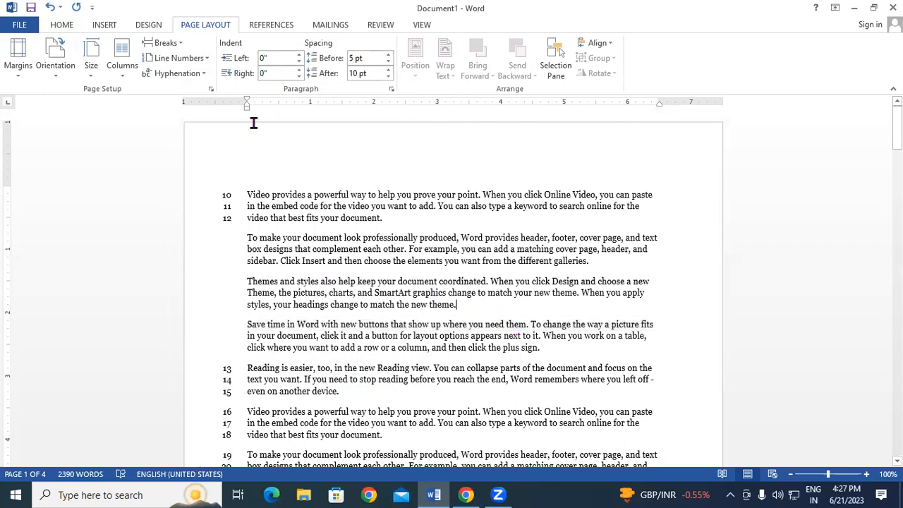
Step: Set line numbering to None for the first section, starting from the document's first paragraph
click(182, 58)
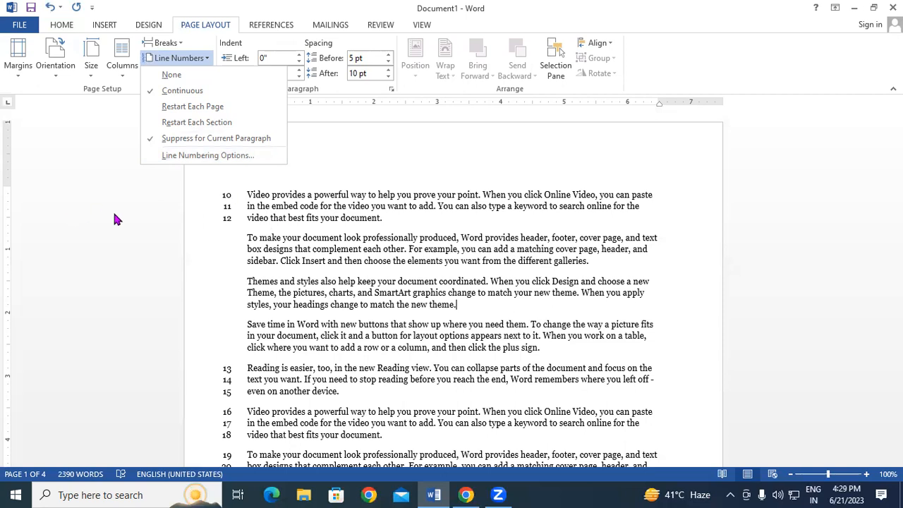
click(252, 192)
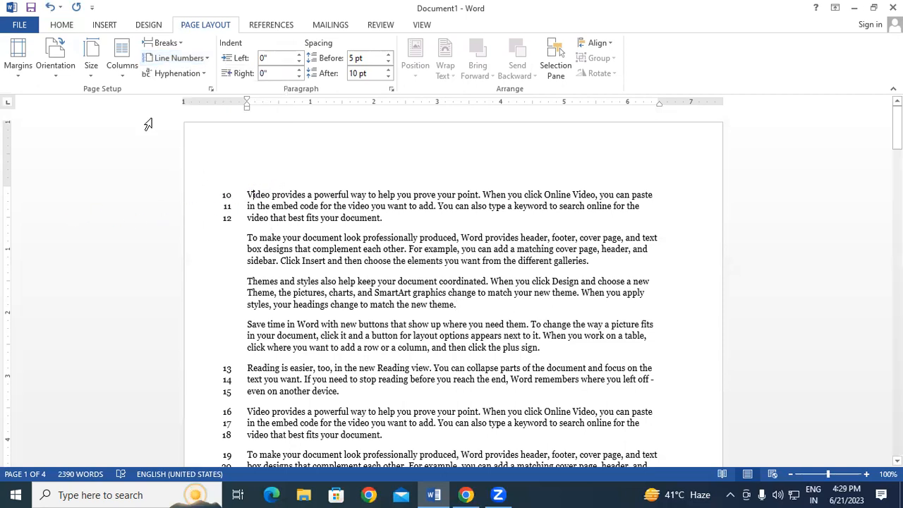
click(199, 58)
click(190, 78)
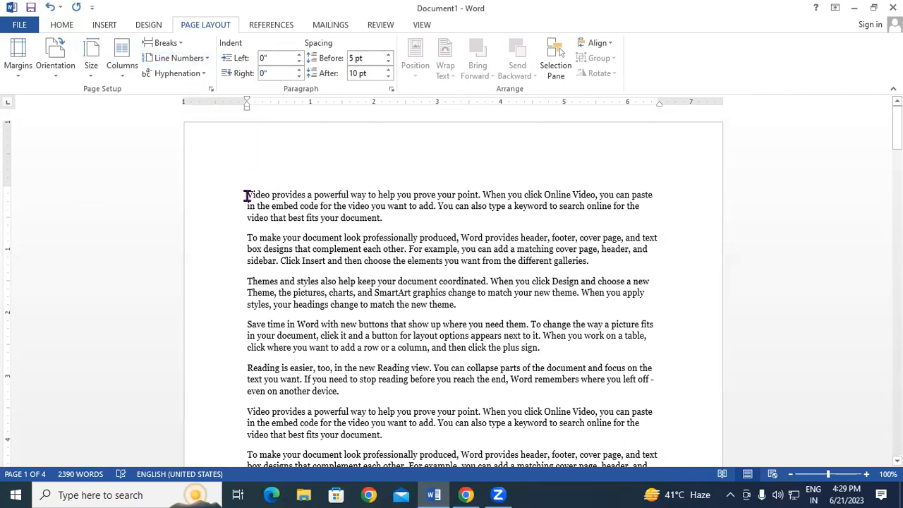
Step: Insert two blank lines above the document's first paragraph
click(247, 195)
key(Return)
key(Return)
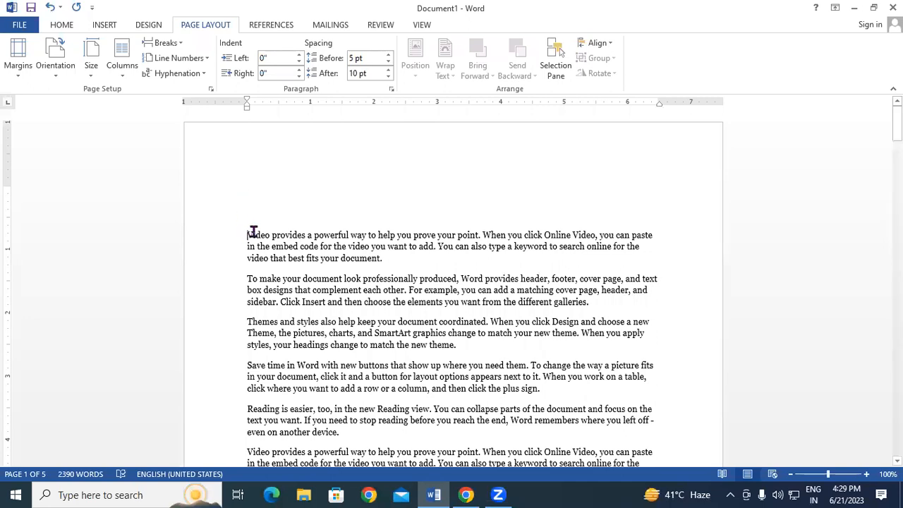
Step: Indent the blank line above the first paragraph to 3 inches, enter 1 there, and add a blank line below that paragraph
click(61, 26)
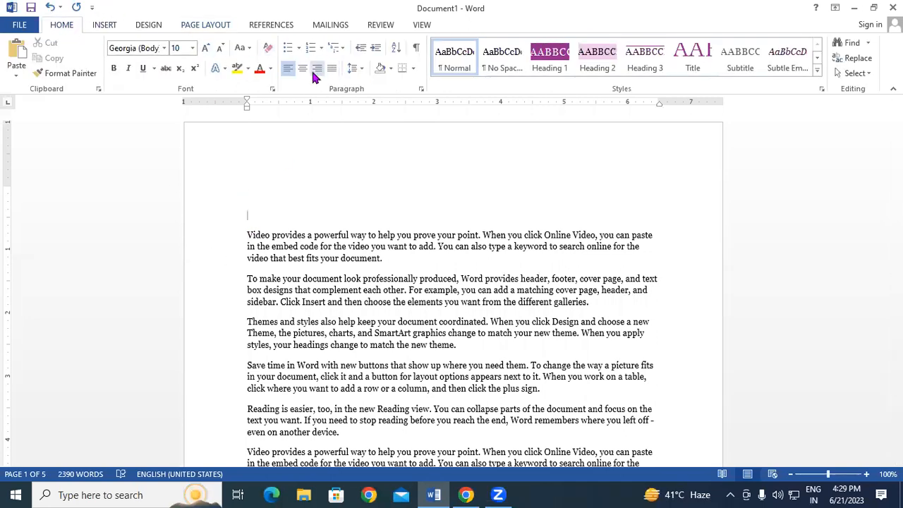
click(377, 50)
click(377, 48)
click(377, 48)
click(377, 48)
click(376, 48)
click(377, 48)
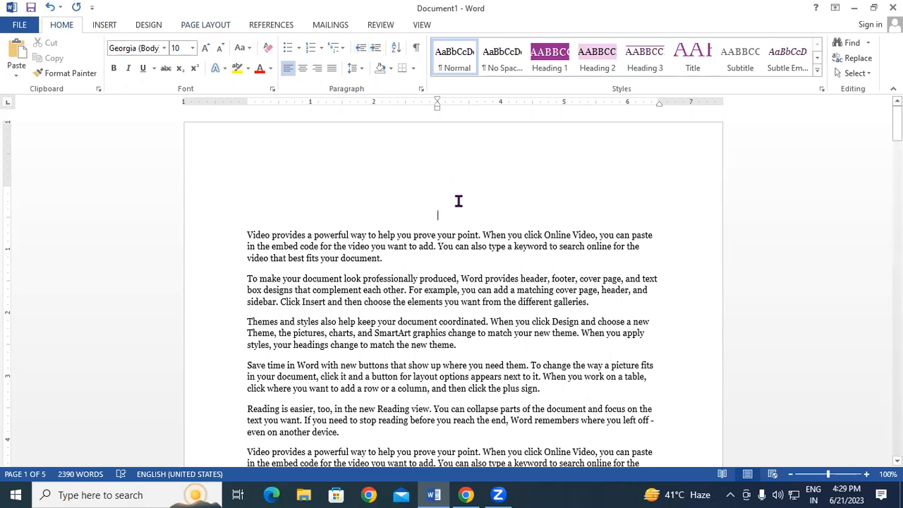
text(1)
click(416, 258)
key(Return)
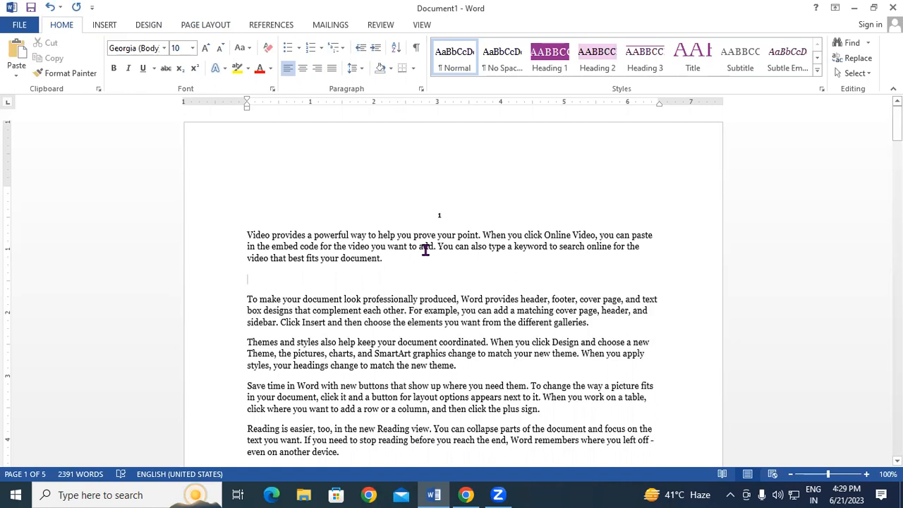
Step: View the hyphenation choices with the cursor at the end of the first "Reading is easier" paragraph
scroll(426, 250, down, 2)
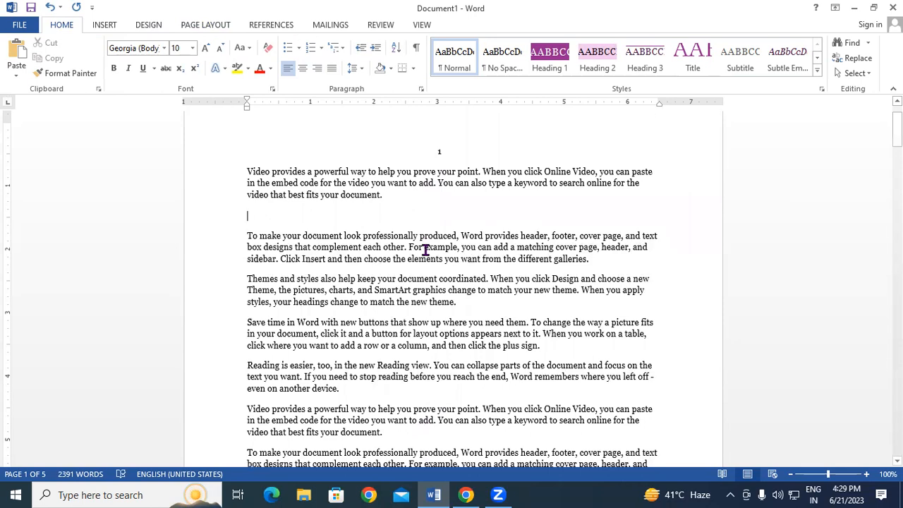
scroll(426, 250, down, 3)
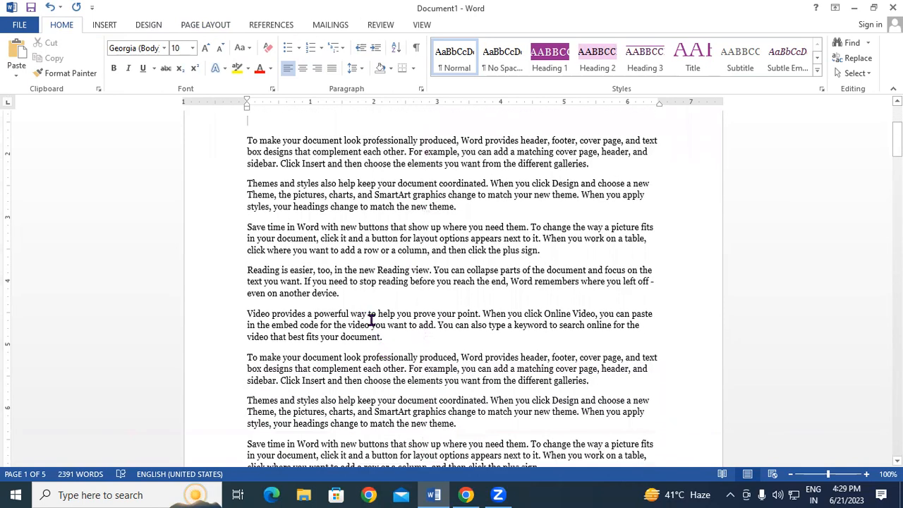
click(345, 291)
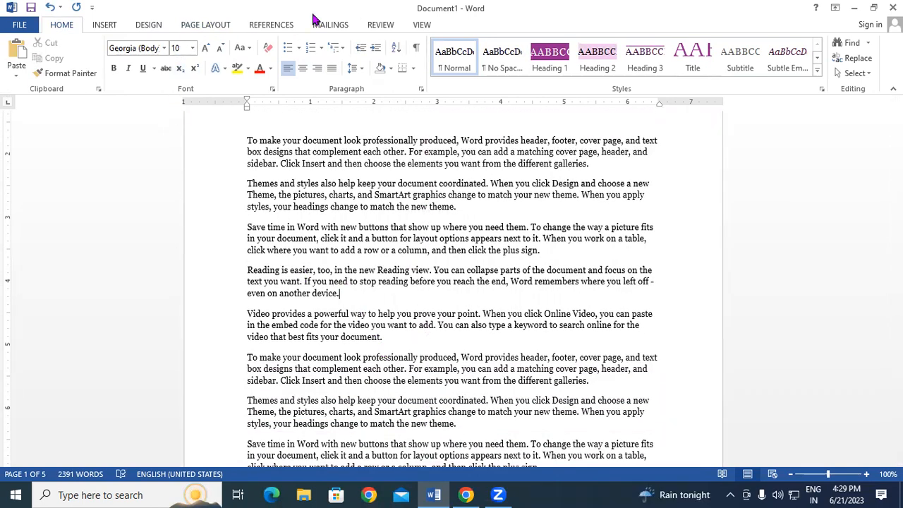
click(214, 24)
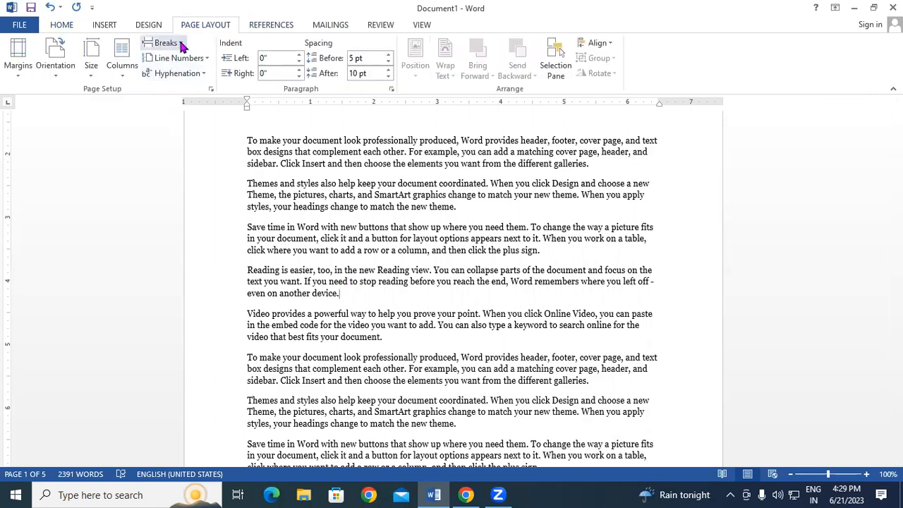
click(199, 76)
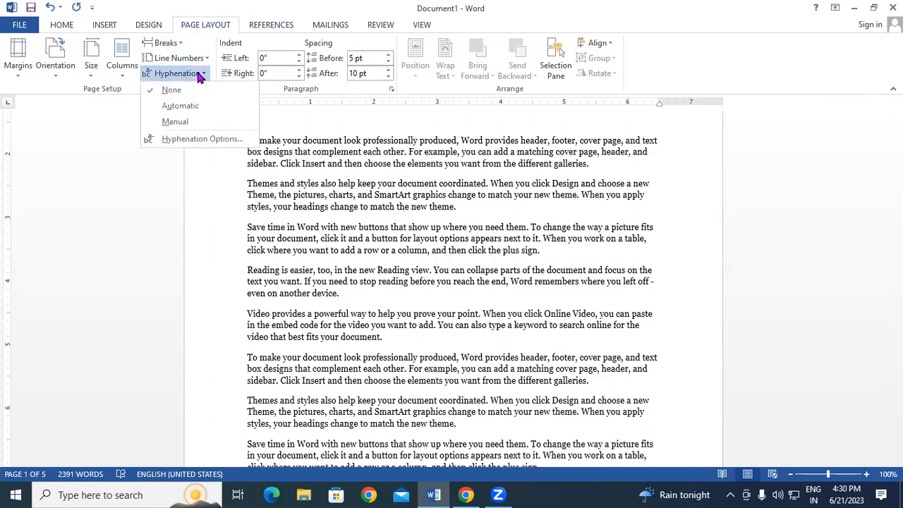
click(259, 152)
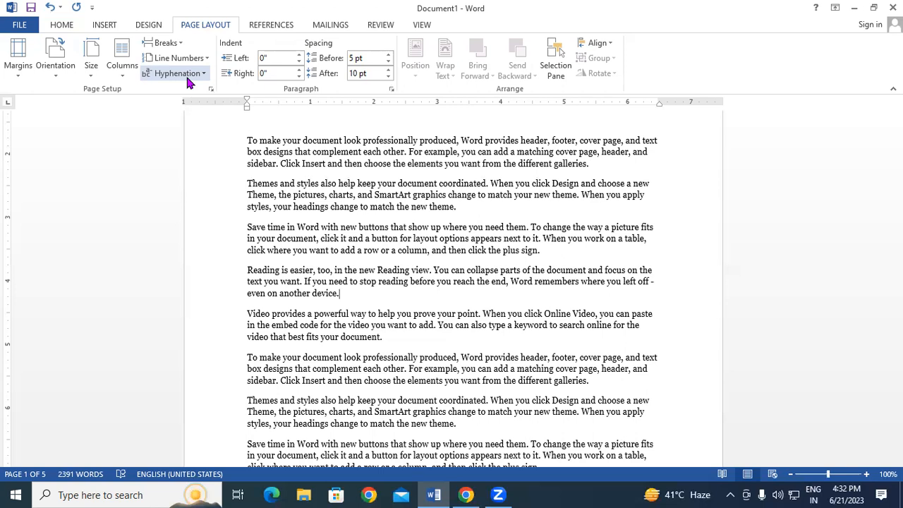
Step: Create a new blank document and increase the font size to 16
key(ctrl+n)
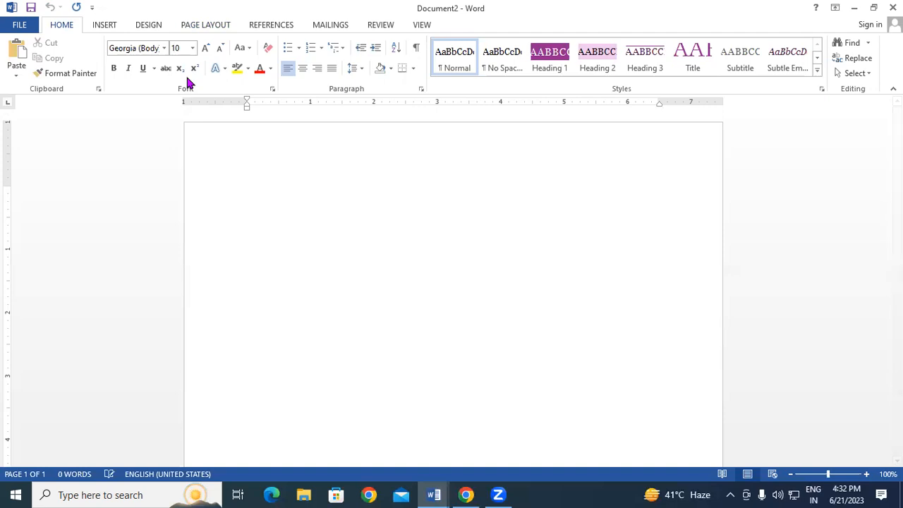
click(205, 48)
click(204, 48)
click(205, 48)
click(205, 48)
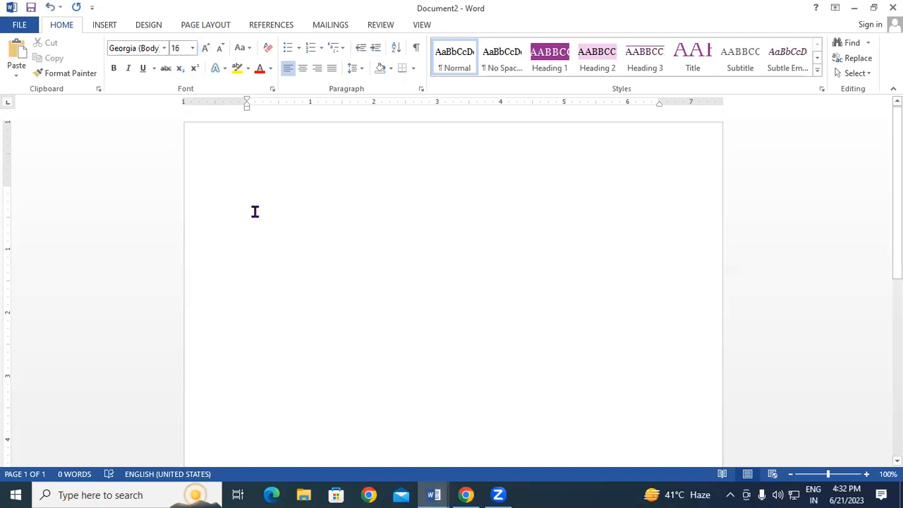
Step: Tab across the first line to the 6-inch mark and enter the partial word "Com" at 16 pt
key(Tab)
key(Tab)
key(Tab)
key(Tab)
key(Tab)
key(Tab)
key(Tab)
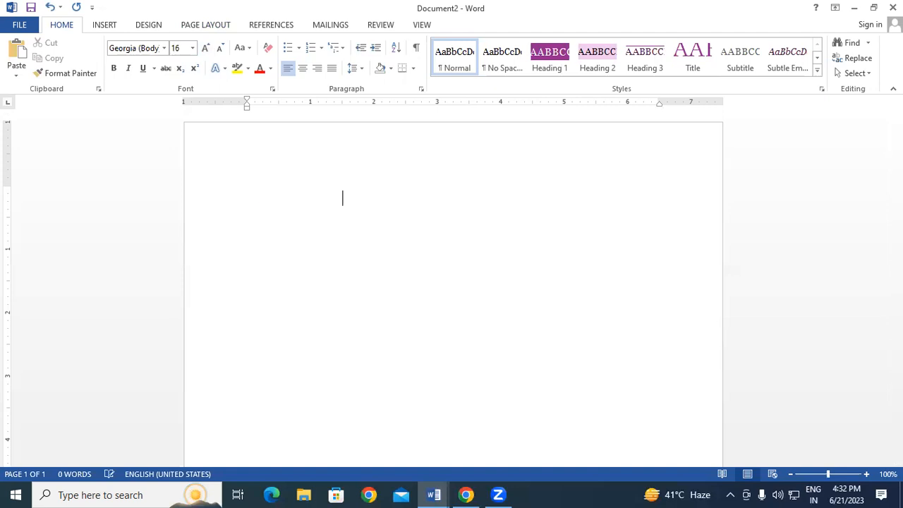
key(Tab)
key(Tab)
key(Tab)
key(Tab)
key(Tab)
key(Tab)
text(C)
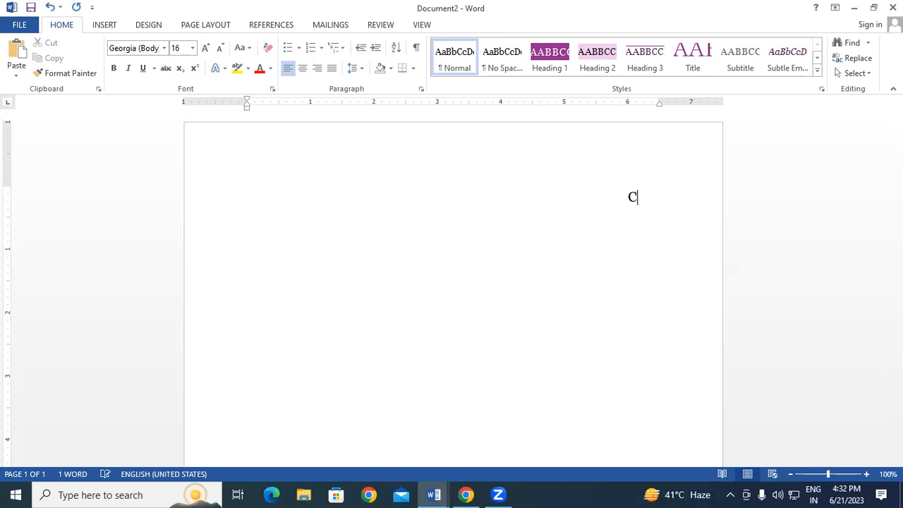
text(omp)
key(BackSpace)
key(BackSpace)
text(mp)
key(BackSpace)
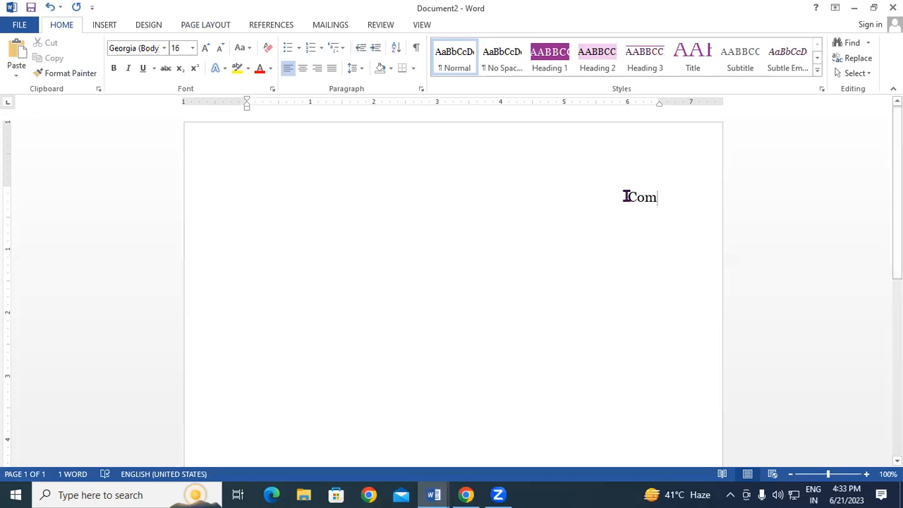
Step: Try Automatic hyphenation with "Com" selected, testing it by adding a "p" to the word and removing the letter
drag(627, 196, 692, 200)
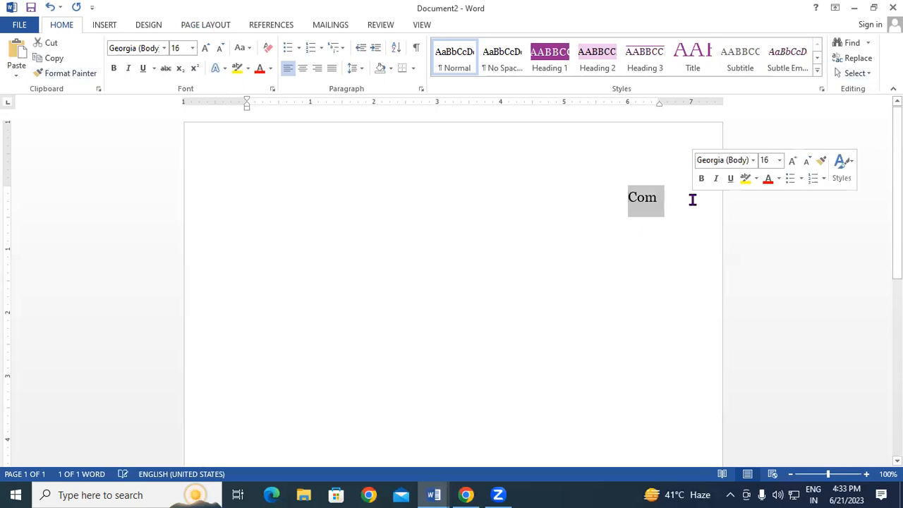
click(206, 25)
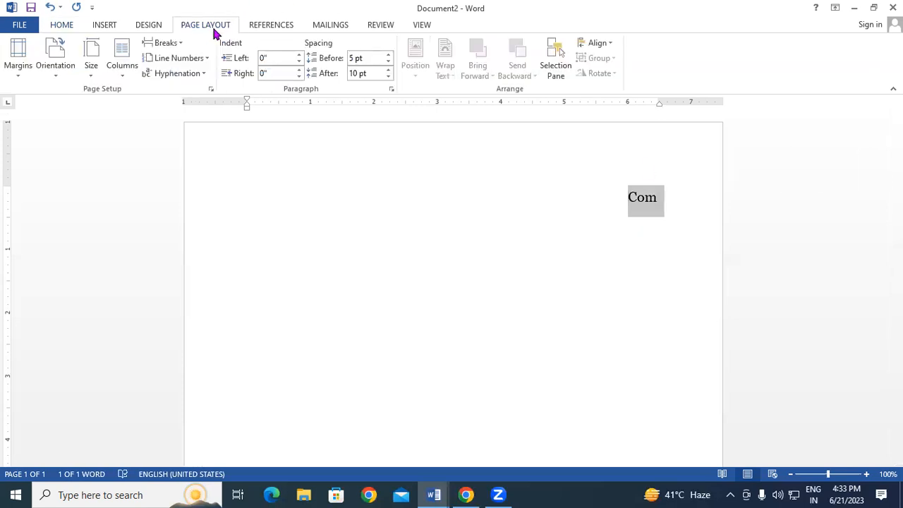
click(201, 74)
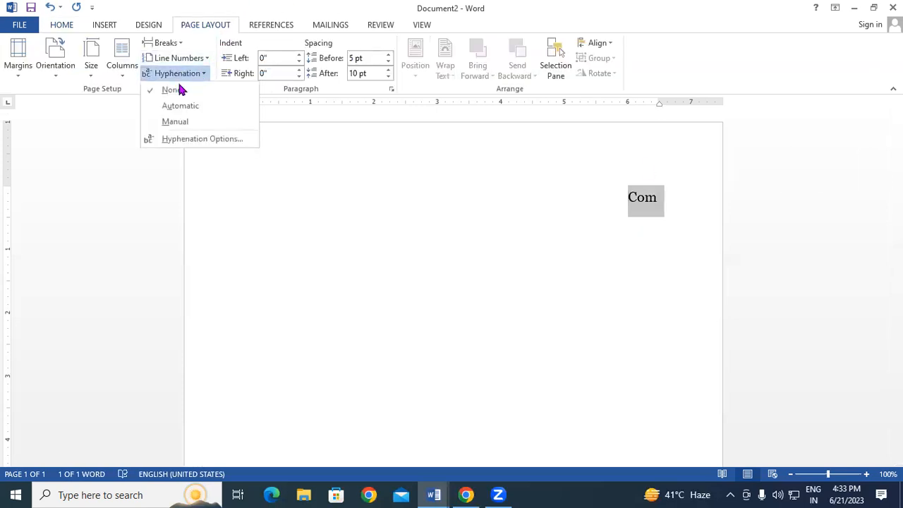
click(177, 110)
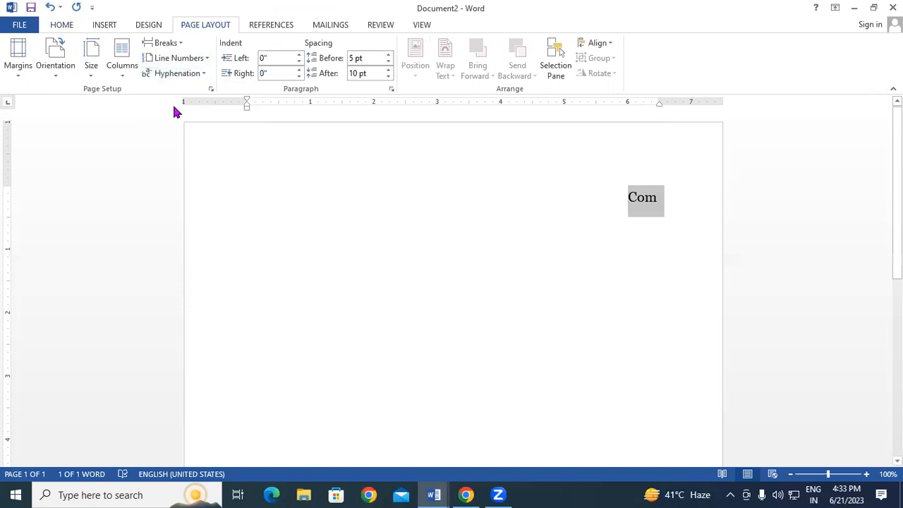
click(658, 201)
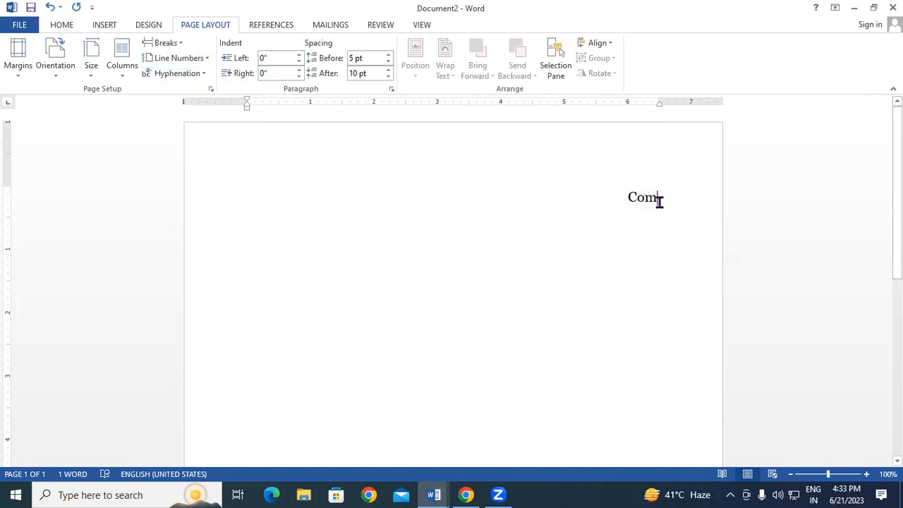
text(p)
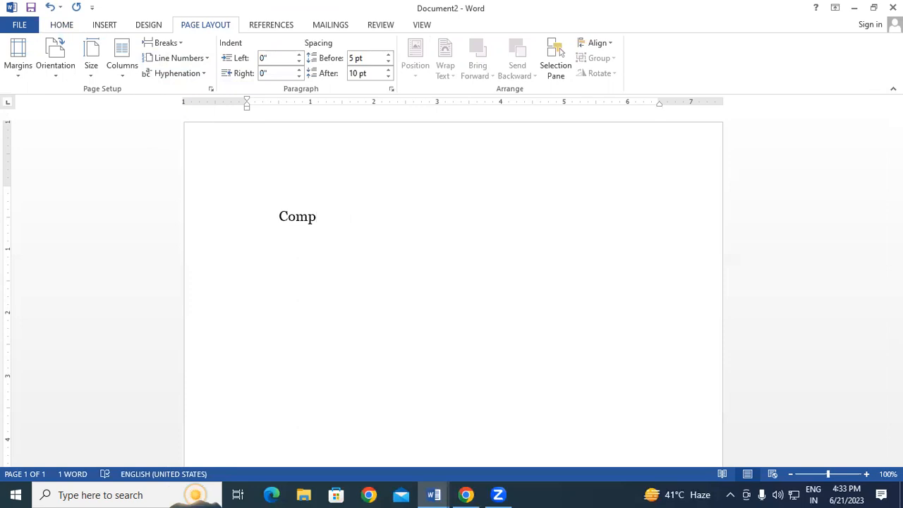
key(BackSpace)
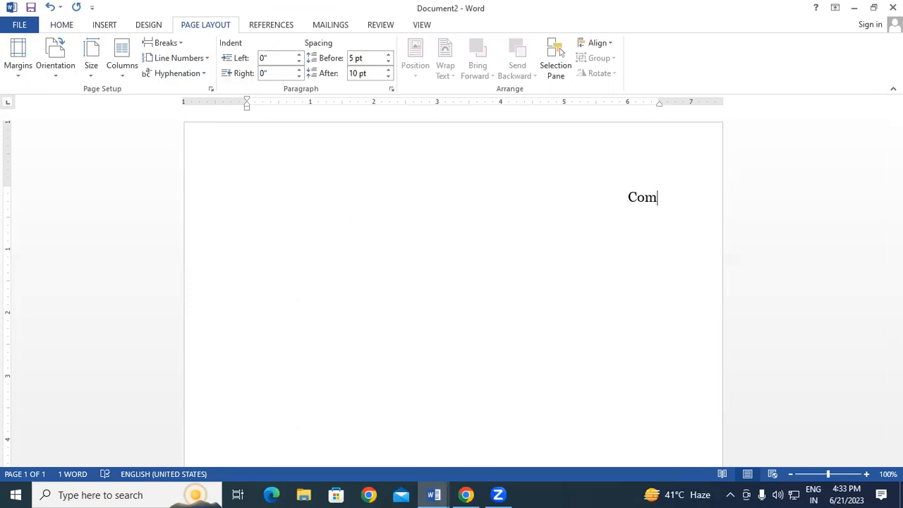
Step: Set the document's hyphenation back to None with "Com" selected
double_click(630, 198)
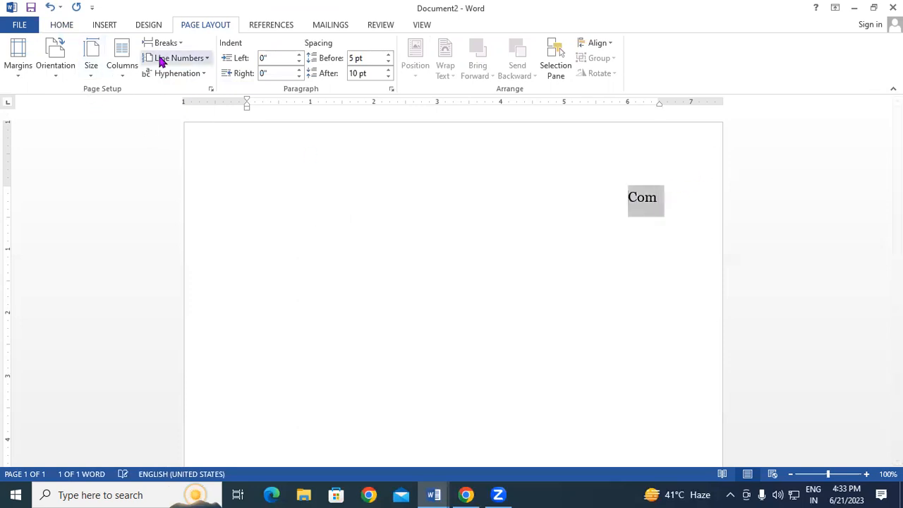
click(190, 74)
click(176, 94)
click(673, 212)
Step: Set hyphenation to Automatic with "Com" selected, and extend the word to "Comp"
double_click(645, 196)
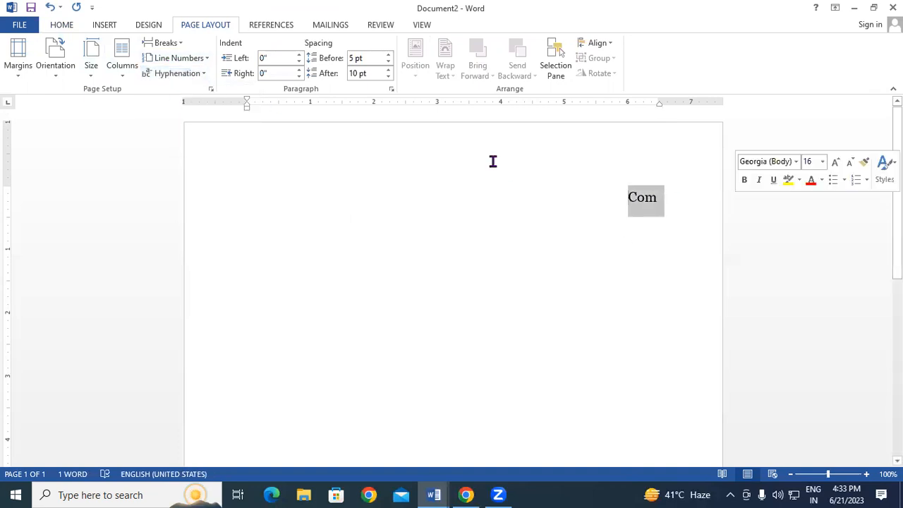
click(197, 74)
click(198, 106)
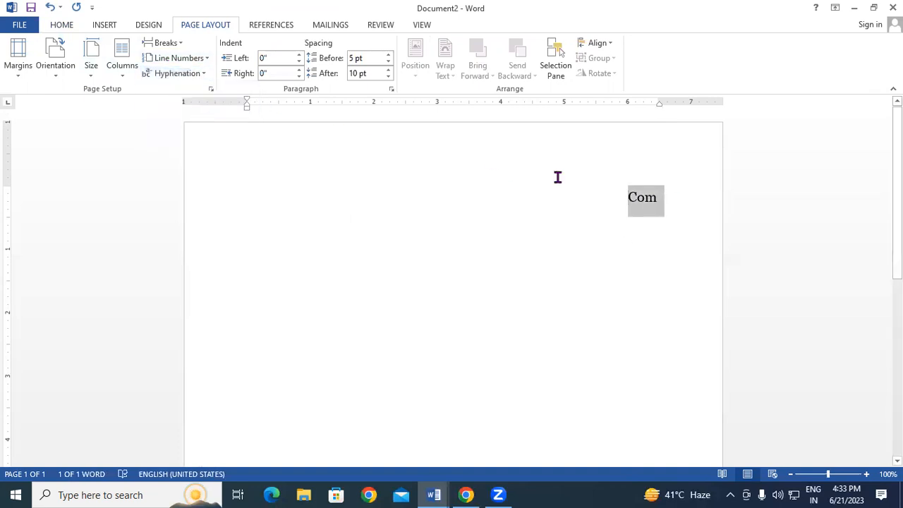
click(670, 210)
text(p)
Step: Delete the whole word "Comp" from the first line
key(BackSpace)
key(BackSpace)
key(BackSpace)
key(BackSpace)
key(BackSpace)
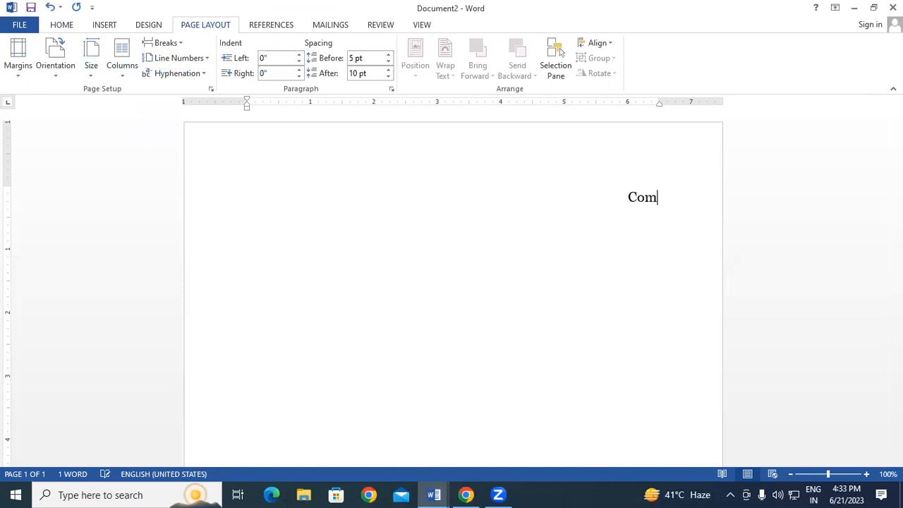
Step: Create another blank document and check its hyphenation choices without changing the setting
key(ctrl+n)
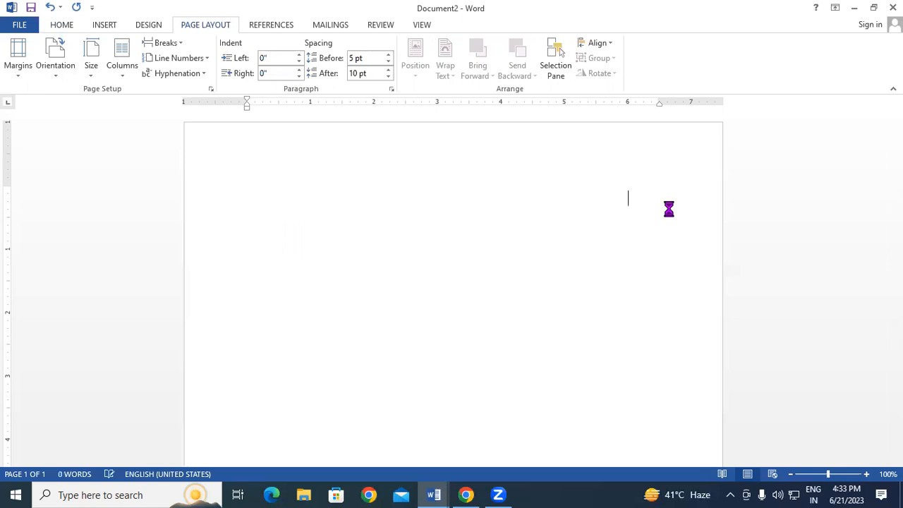
click(106, 24)
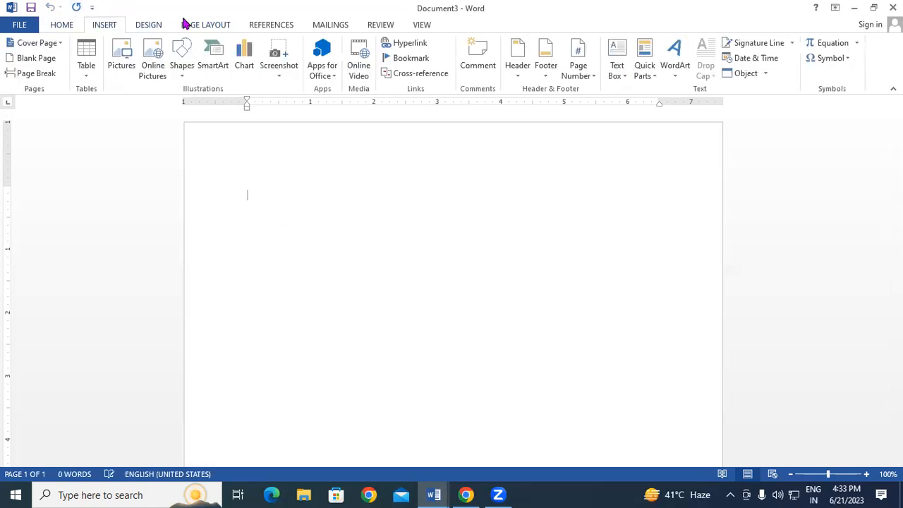
click(201, 25)
click(192, 74)
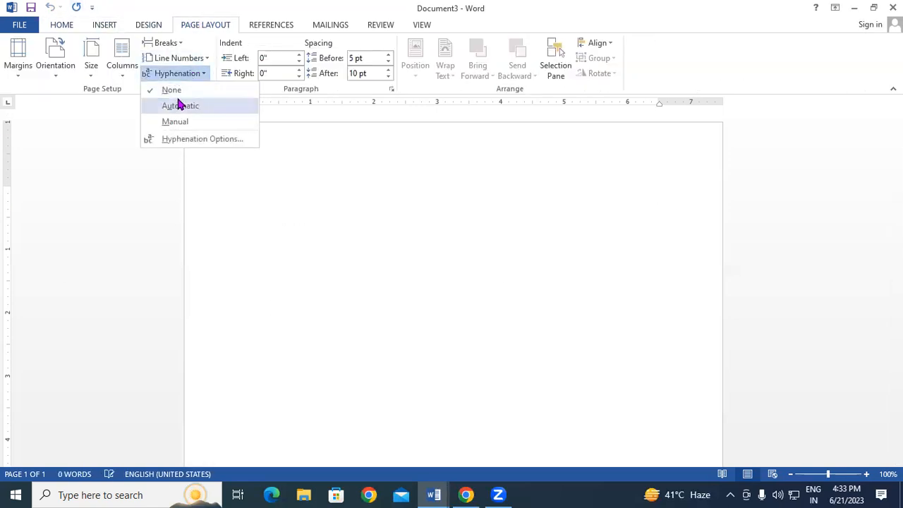
click(383, 146)
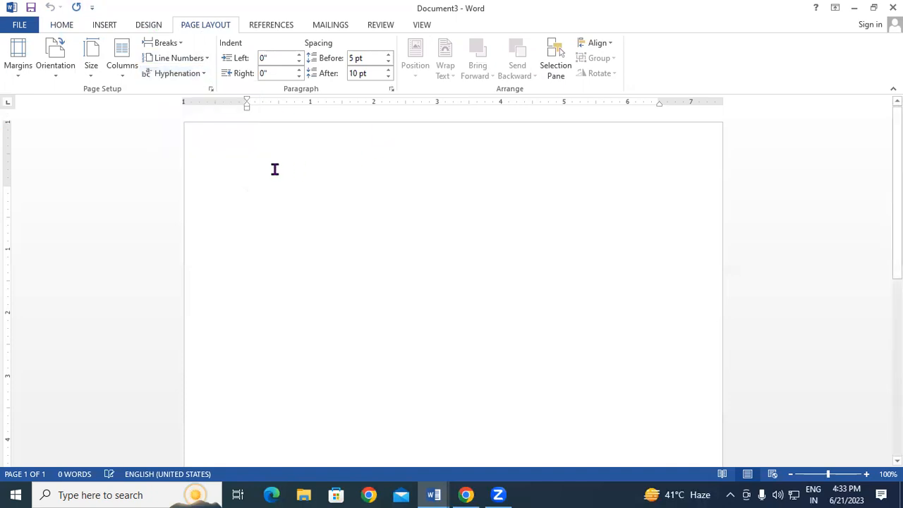
Step: Tab across the first line to the 6-inch mark, enter "Computer" and shorten it to "Comput"
key(Tab)
key(Tab)
key(Tab)
key(Tab)
key(Tab)
key(Tab)
key(Tab)
key(Tab)
key(Tab)
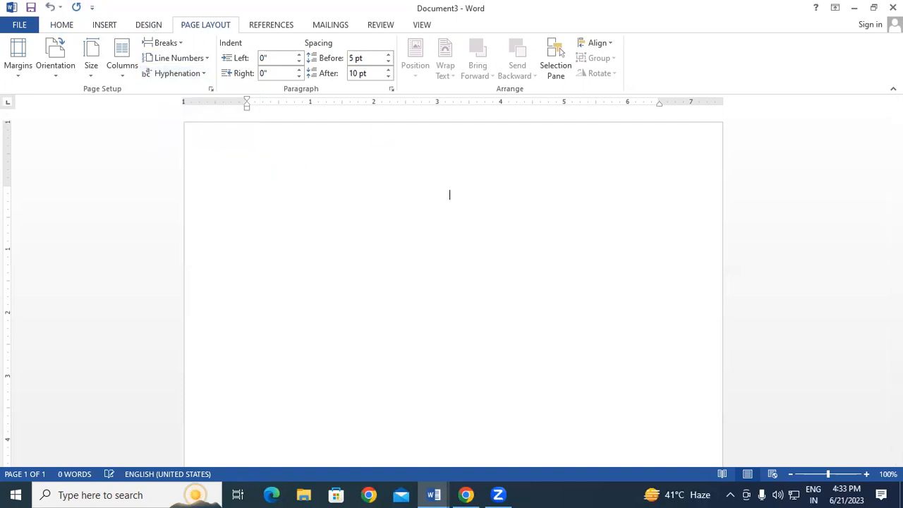
key(Tab)
key(Tab)
key(Tab)
text(Computer)
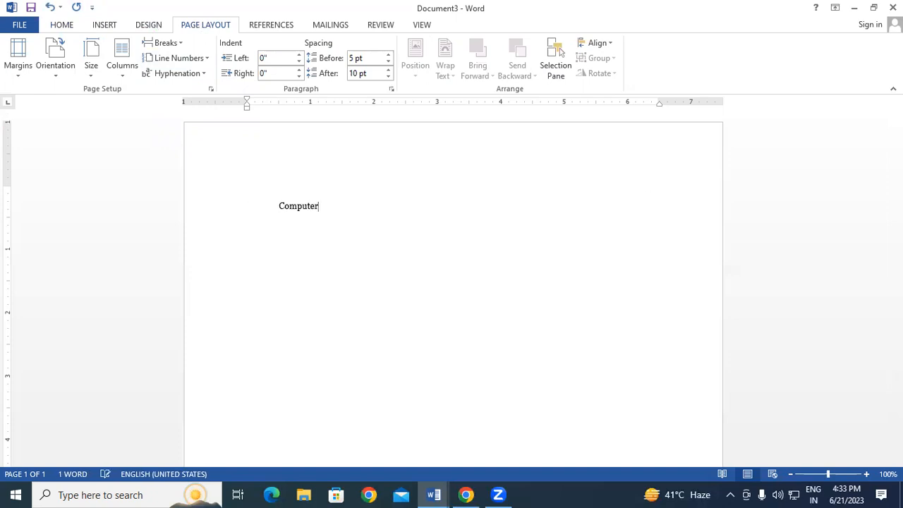
key(BackSpace)
key(BackSpace)
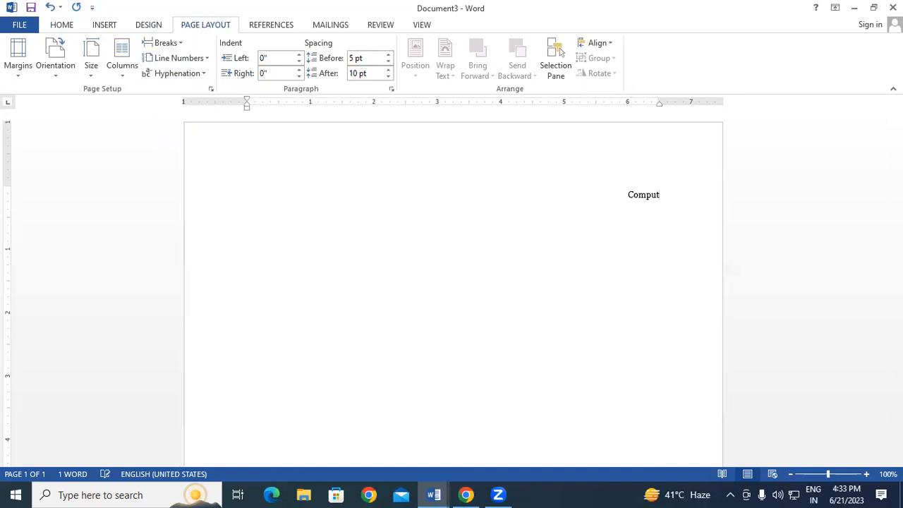
Step: Select "Comput" on the first line and set hyphenation to Automatic
drag(601, 189, 663, 196)
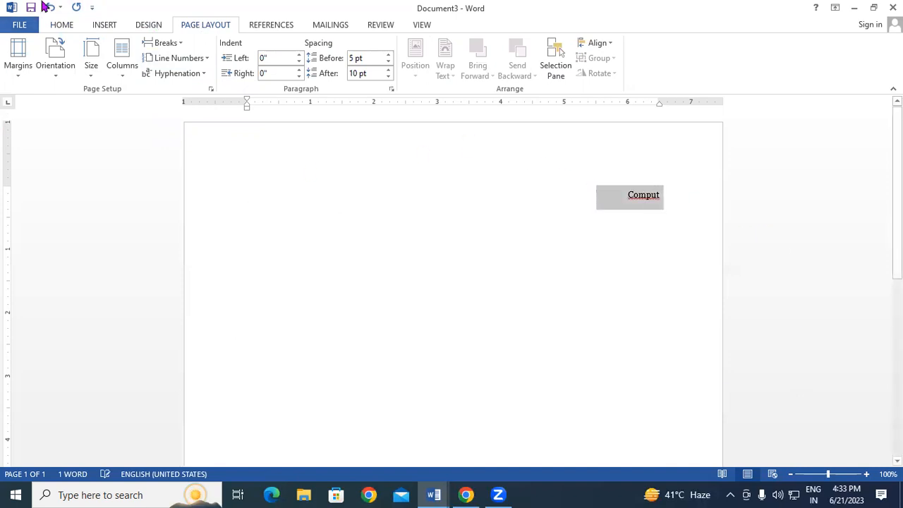
click(201, 75)
click(199, 117)
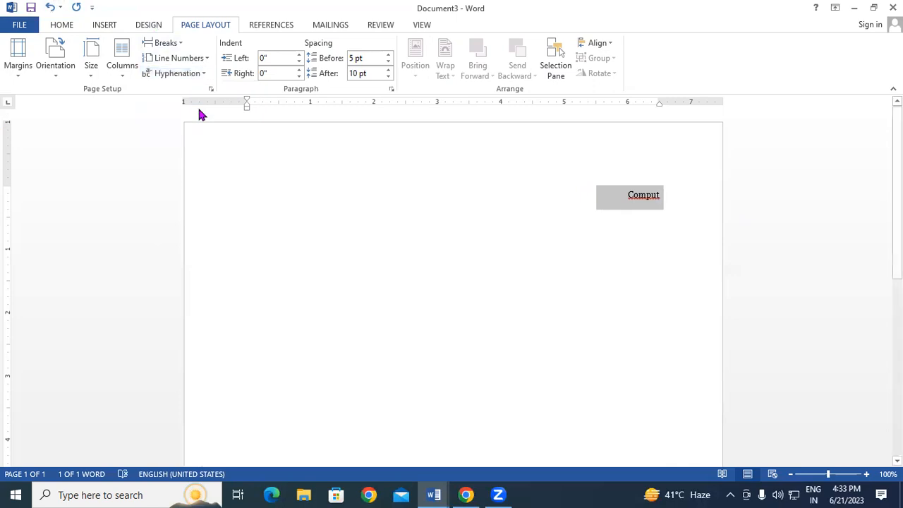
Step: Complete "Comput" as "Computer" and set the whole line's font size to 14 pt
click(667, 195)
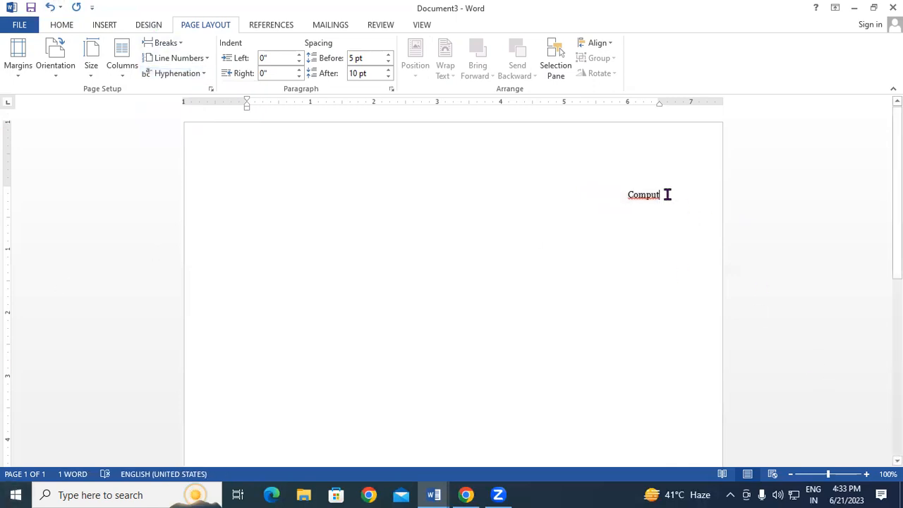
text(er)
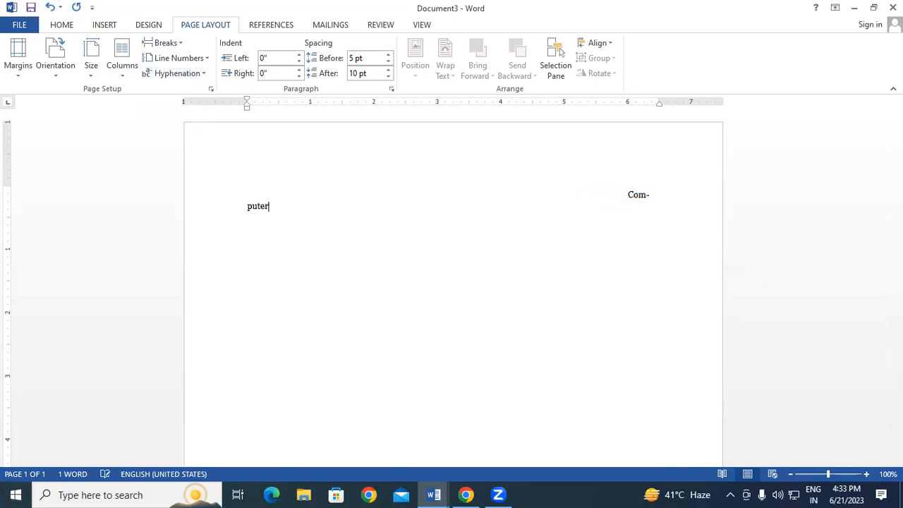
triple_click(668, 193)
click(69, 29)
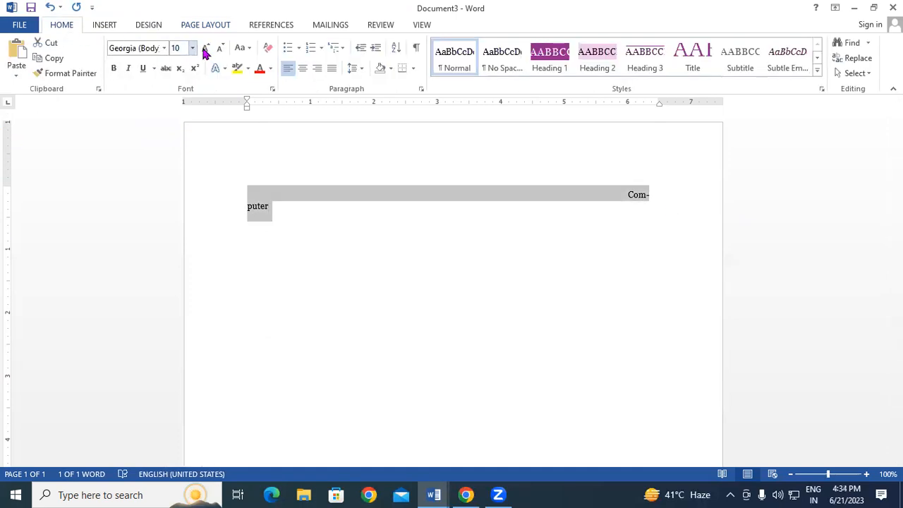
click(205, 48)
click(205, 48)
click(205, 48)
click(206, 48)
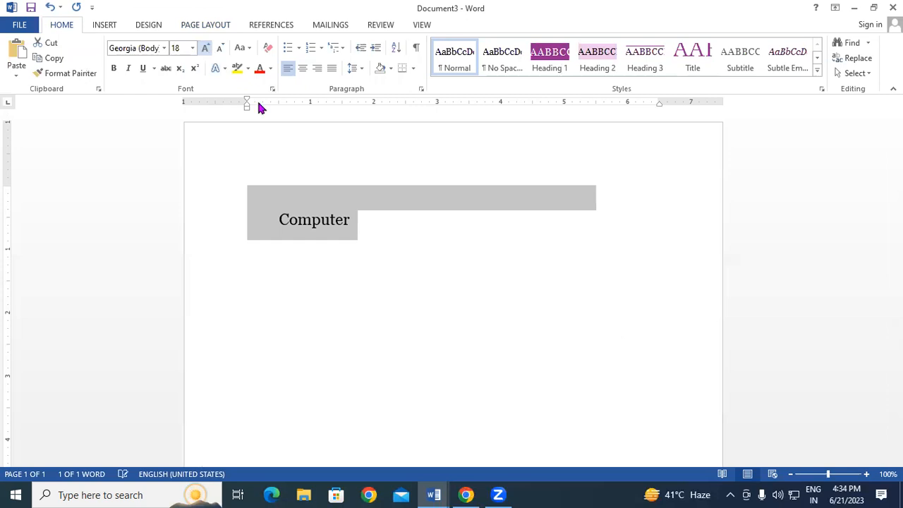
click(220, 48)
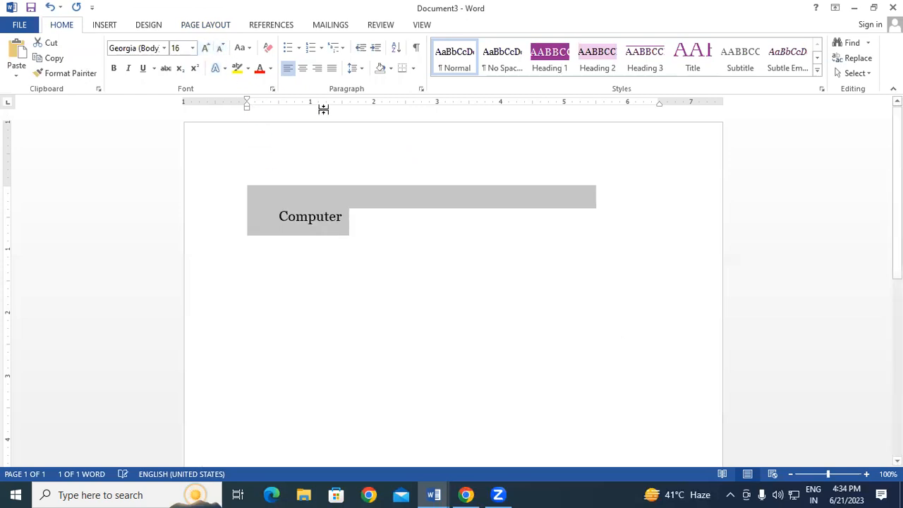
click(219, 48)
click(634, 283)
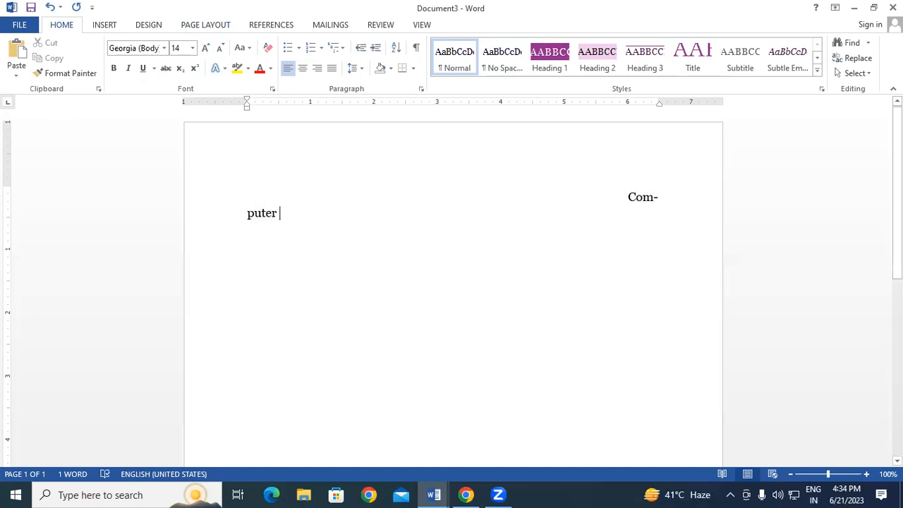
Step: Try a font size of 16 pt on the hyphenated word "Computer" and undo the change
drag(628, 198, 671, 254)
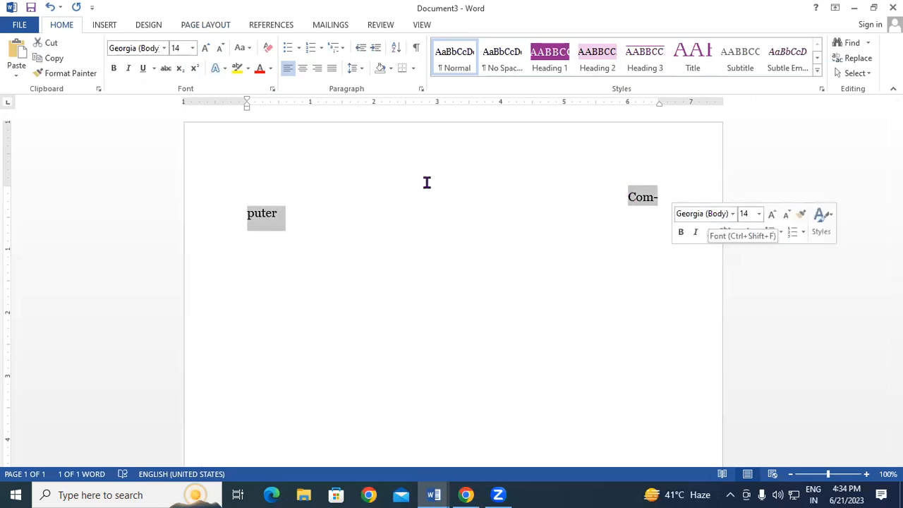
click(207, 48)
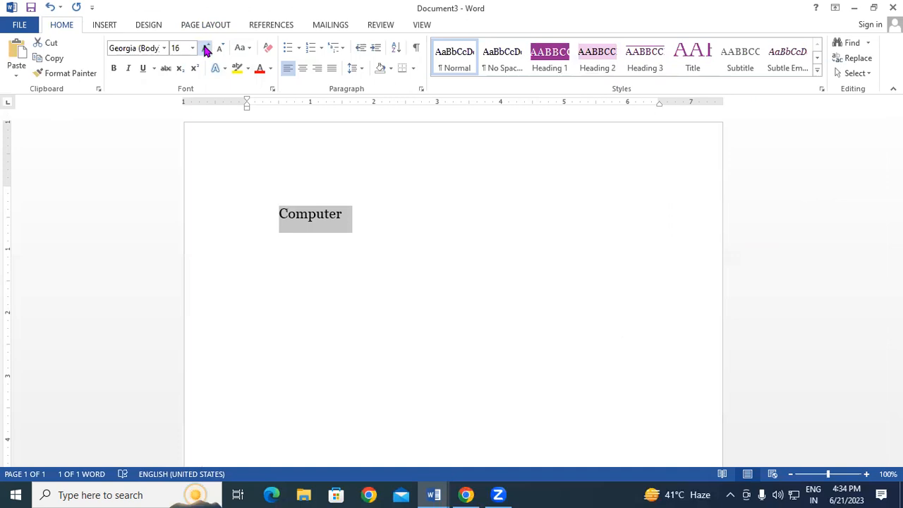
key(ctrl+z)
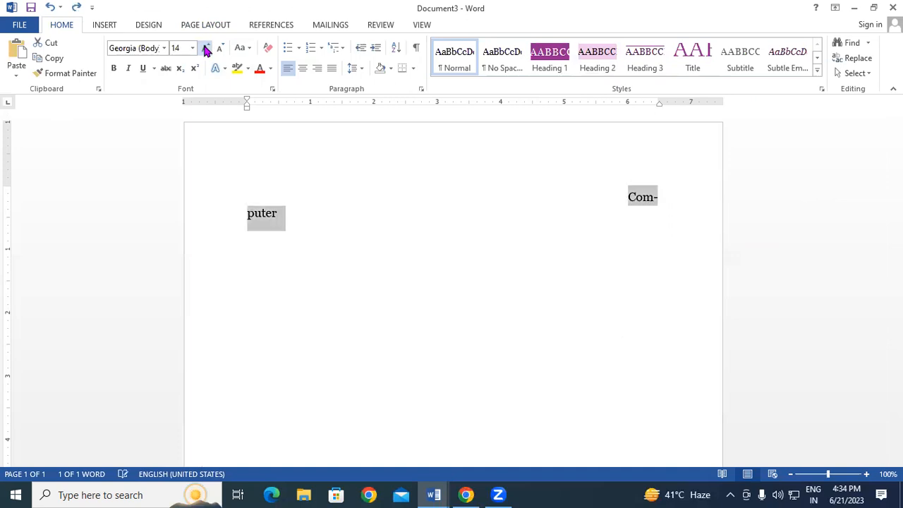
click(671, 200)
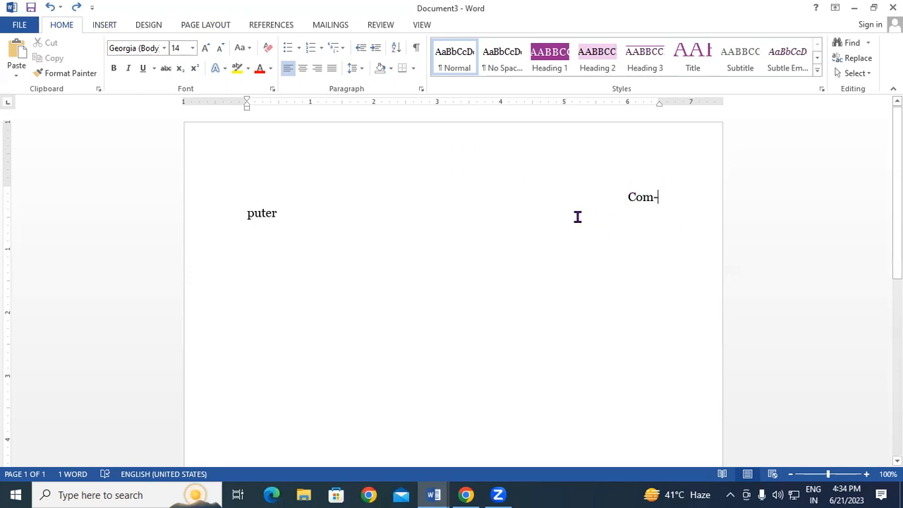
Step: Select the whole document and set its hyphenation to None
key(ctrl+a)
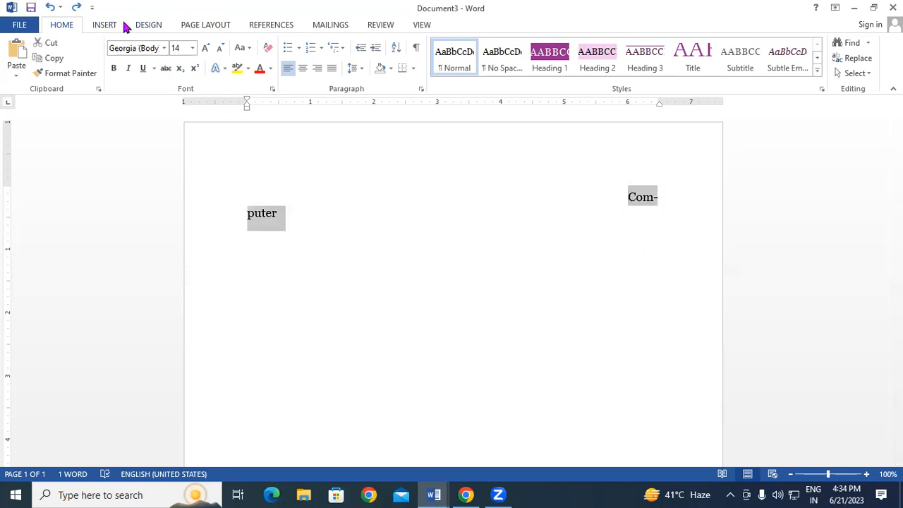
click(219, 28)
click(186, 73)
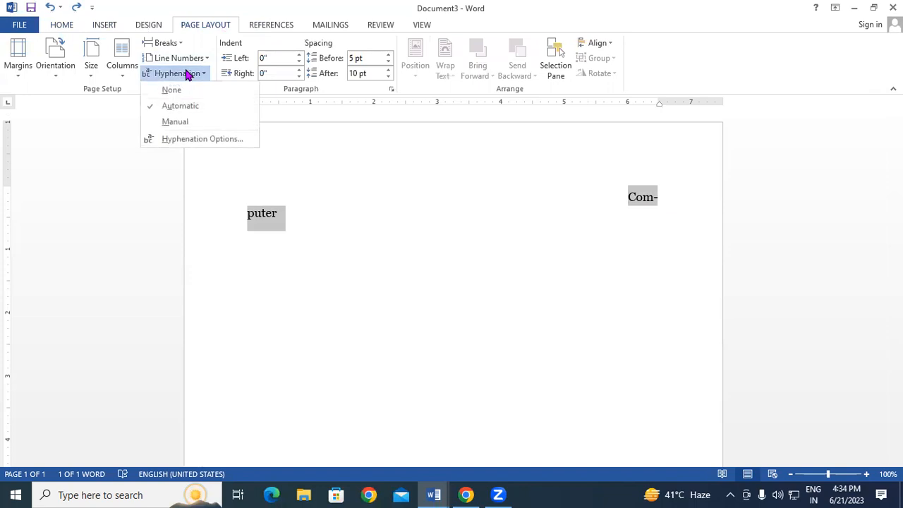
click(166, 90)
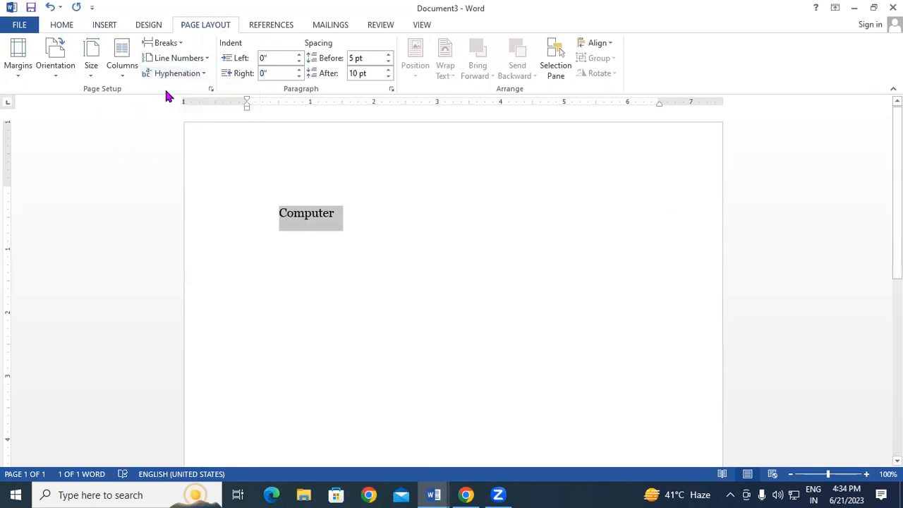
Step: Set the document's hyphenation to Automatic and deselect the text
click(200, 57)
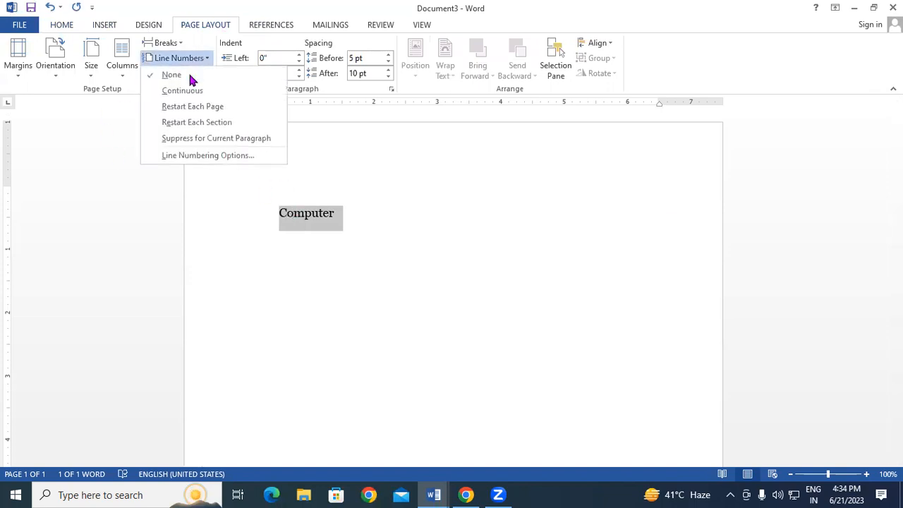
click(204, 42)
click(204, 73)
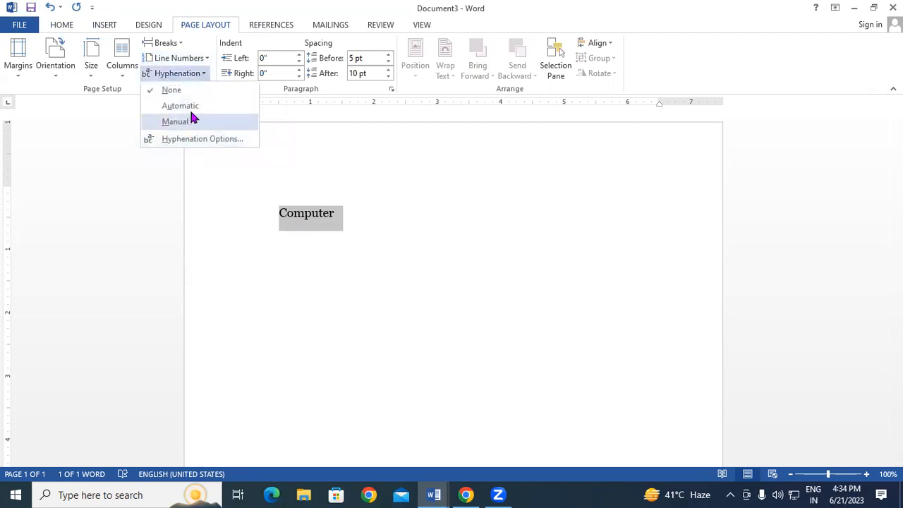
click(192, 107)
click(544, 254)
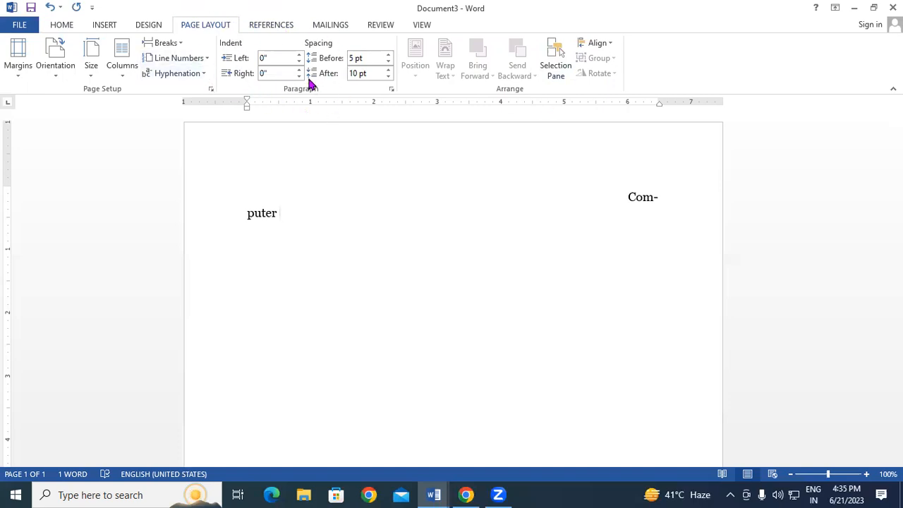
Step: Check the object alignment choices, and delete "Computer" together with the tab spacing from the 1-inch mark onward
click(603, 49)
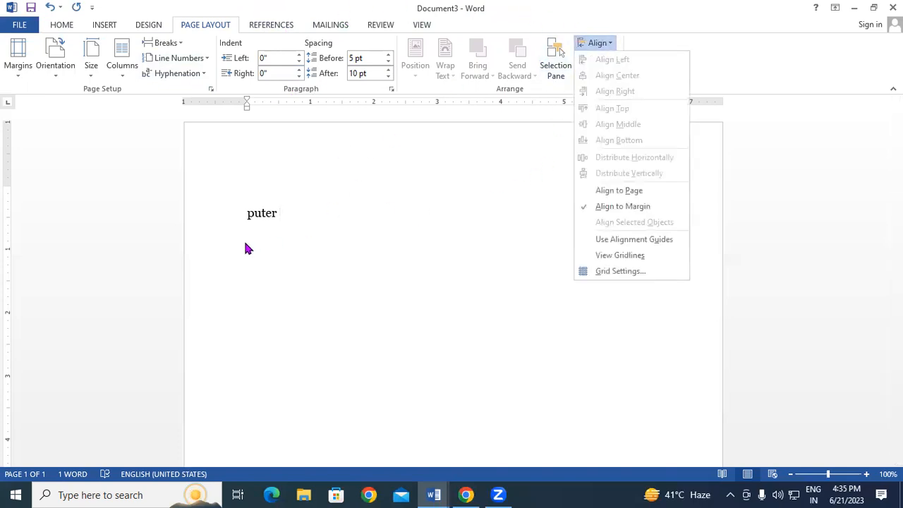
click(315, 226)
drag(312, 174, 554, 279)
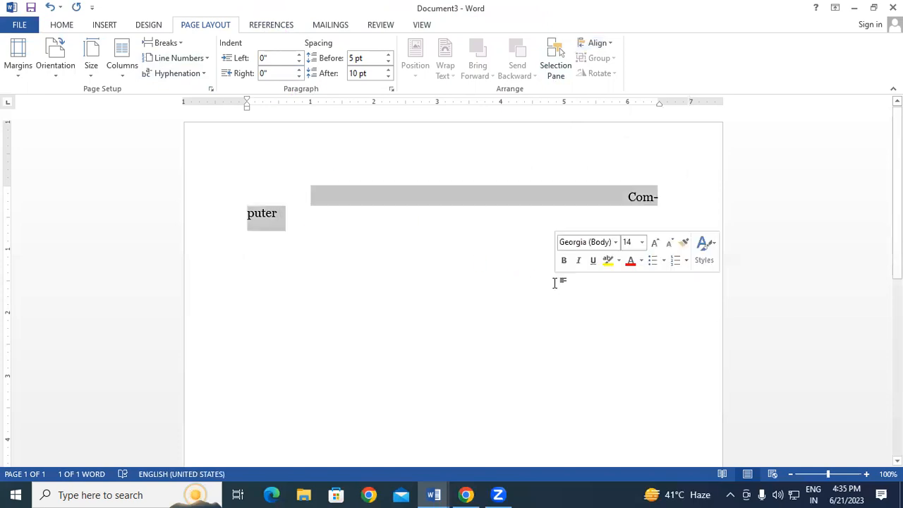
key(Delete)
Step: Display the referencing commands for footnotes, citations and captions
click(270, 26)
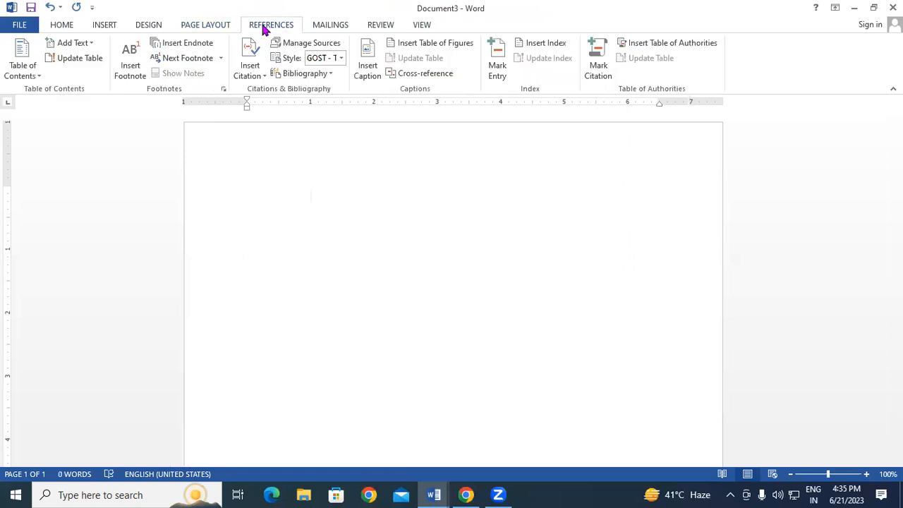